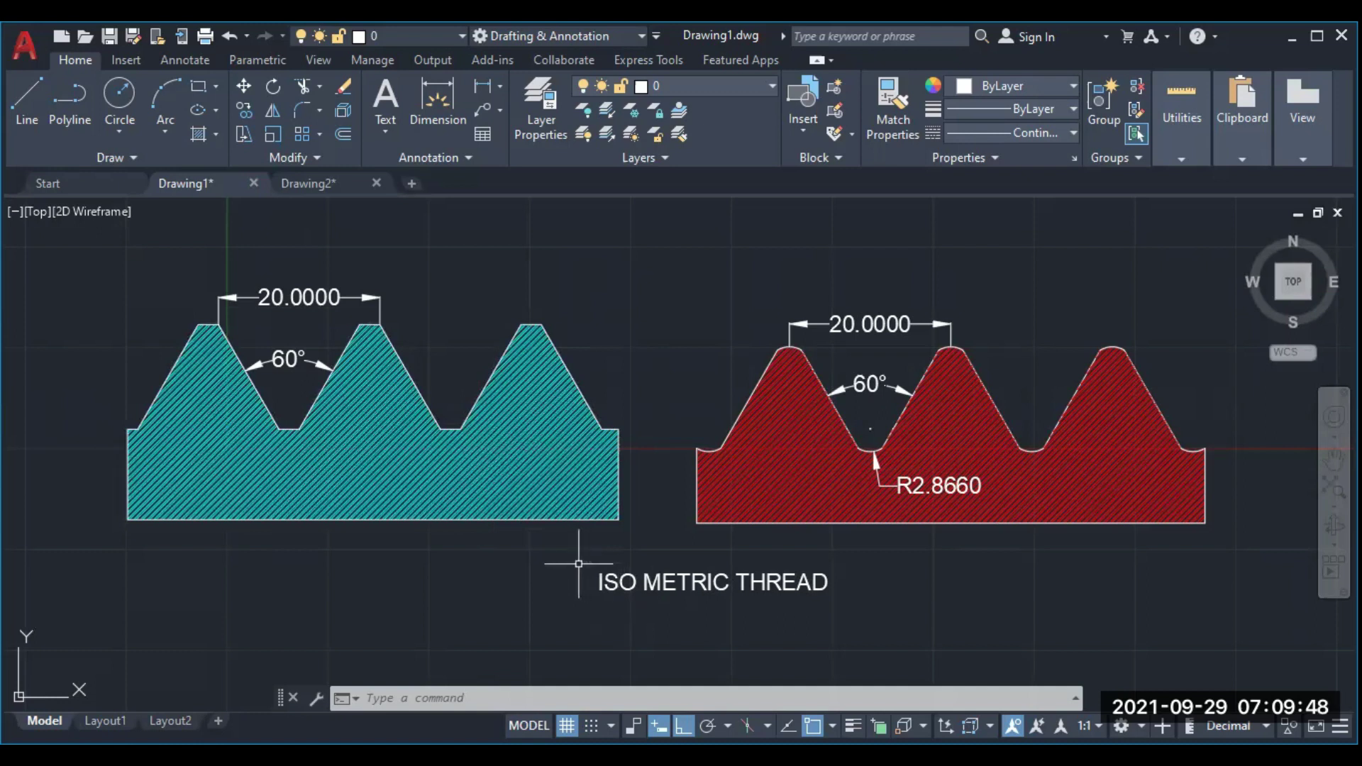
# Switch from the finished thread drawing to the blank Drawing2 tab
pyautogui.click(314, 185)
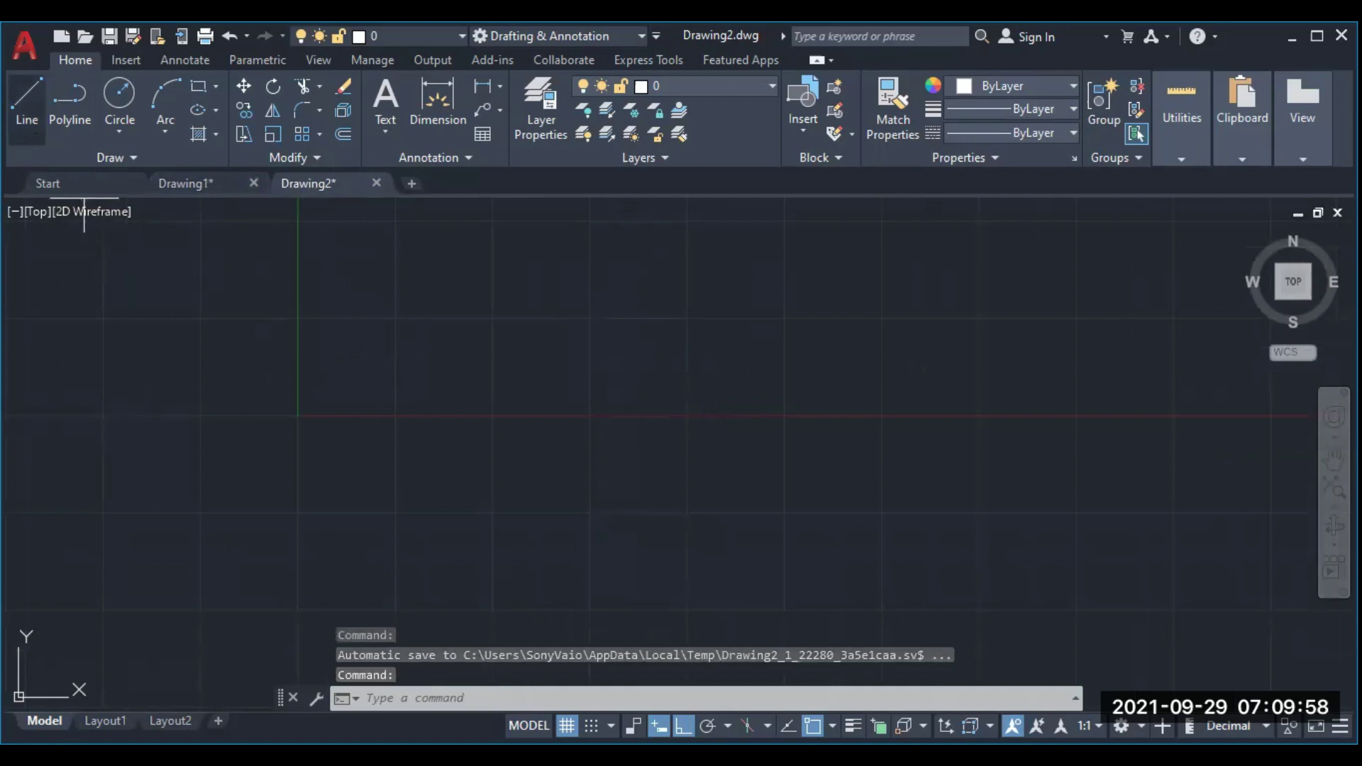
# Draw a 60-unit horizontal line in Drawing2, briefly checking Drawing1 for reference
pyautogui.write('l')
pyautogui.press('Return')
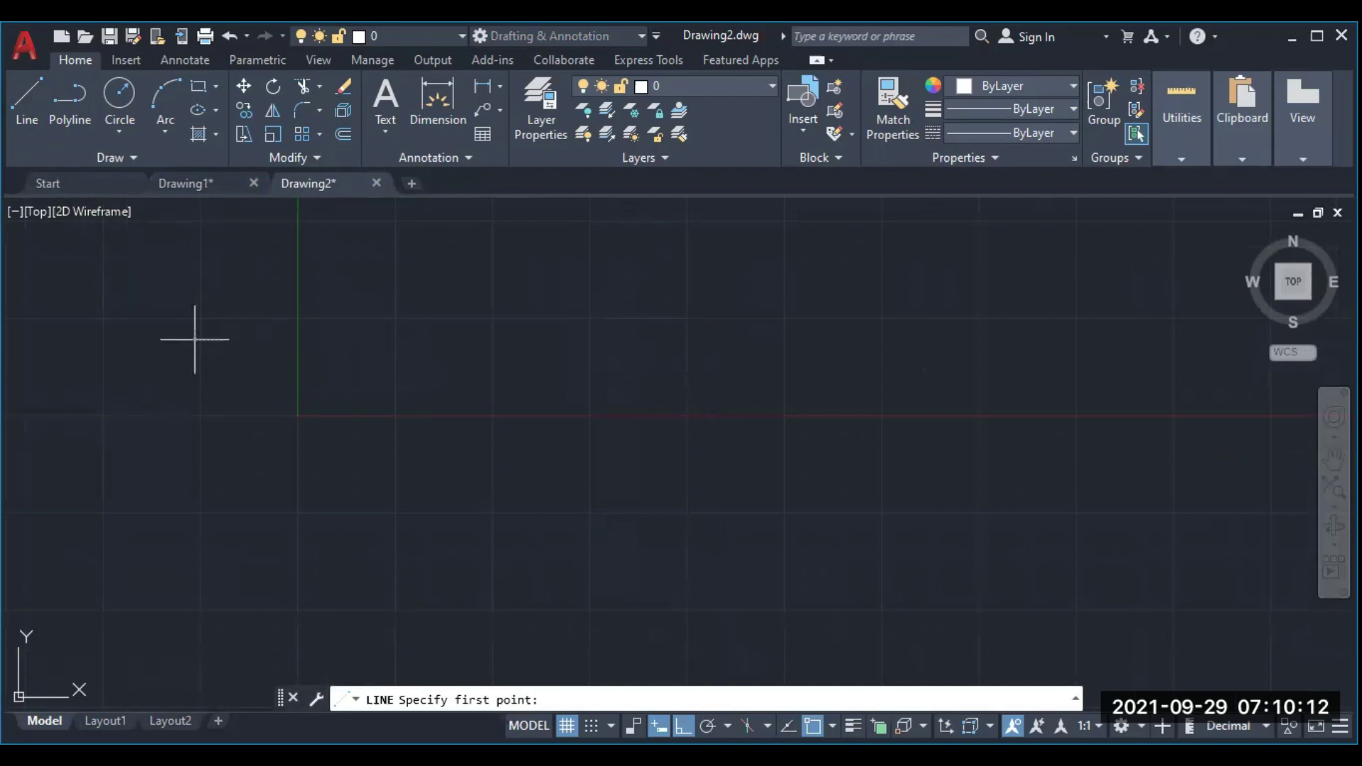
pyautogui.click(194, 339)
pyautogui.write('60')
pyautogui.press('Return')
pyautogui.press('Return')
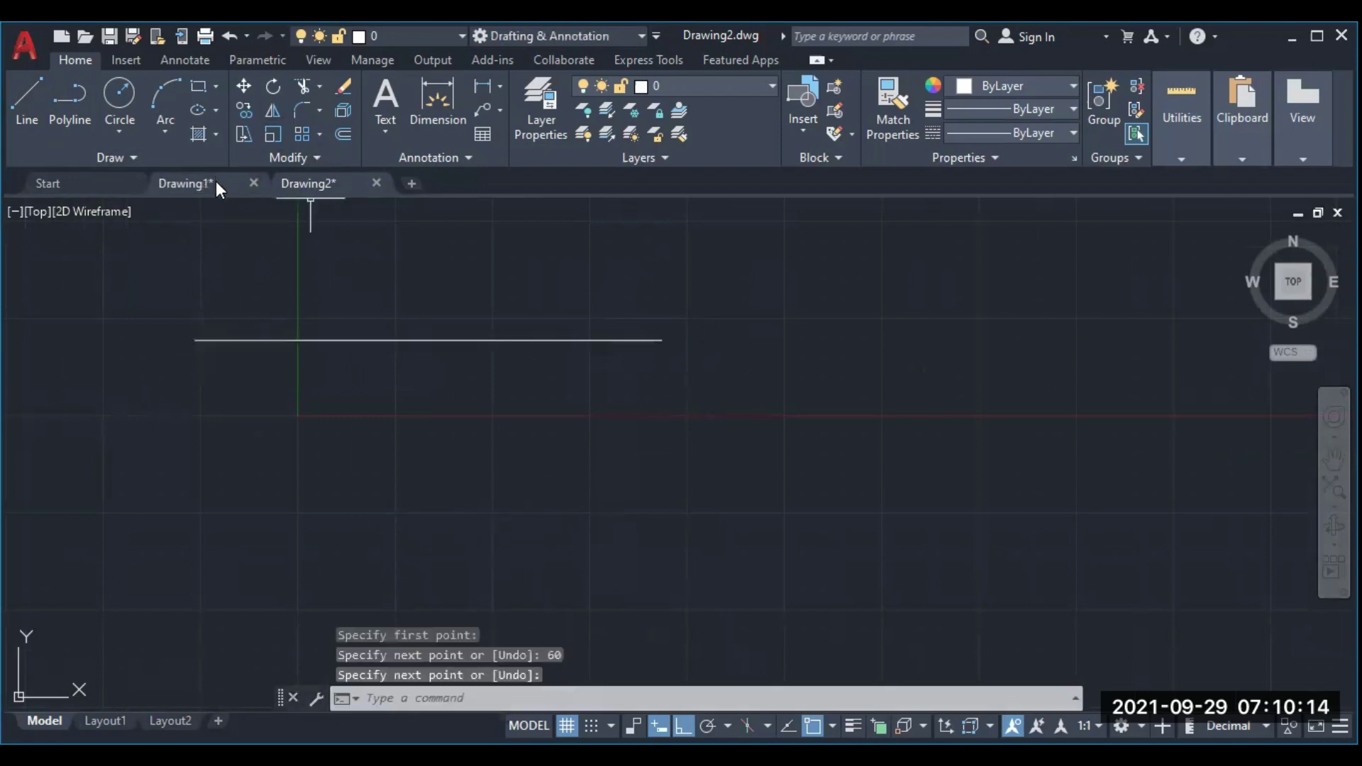
pyautogui.click(214, 183)
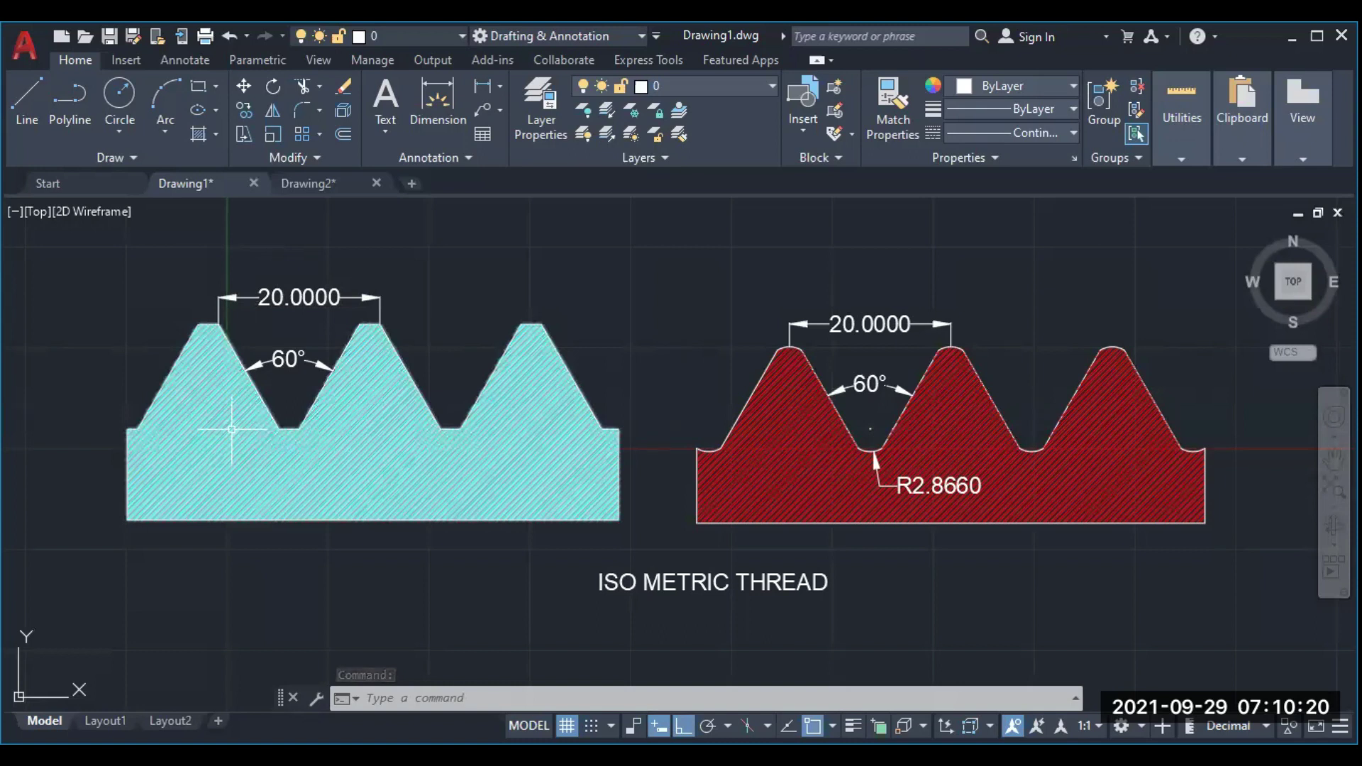
pyautogui.moveTo(232, 428)
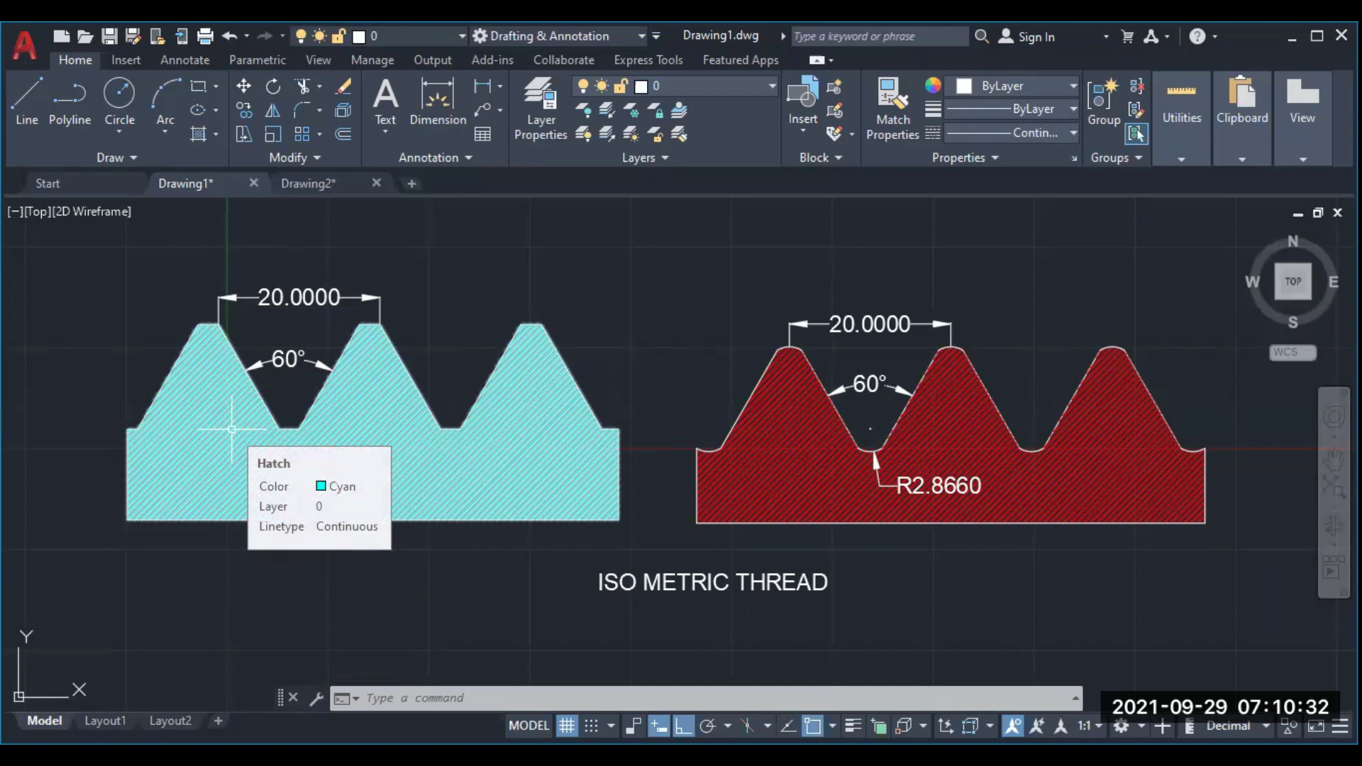
pyautogui.click(308, 186)
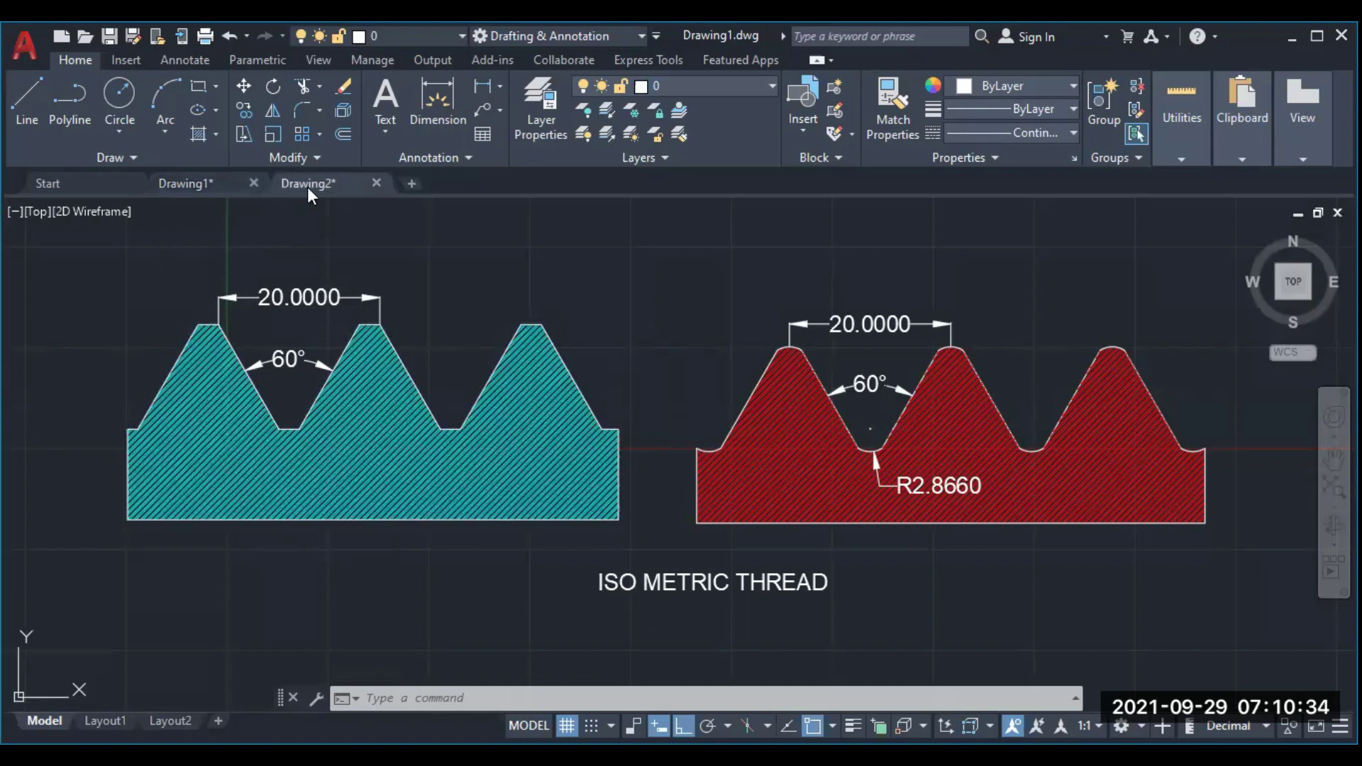
# Offset the 60-unit line 17.32 units downward to create the bottom line
pyautogui.click(346, 133)
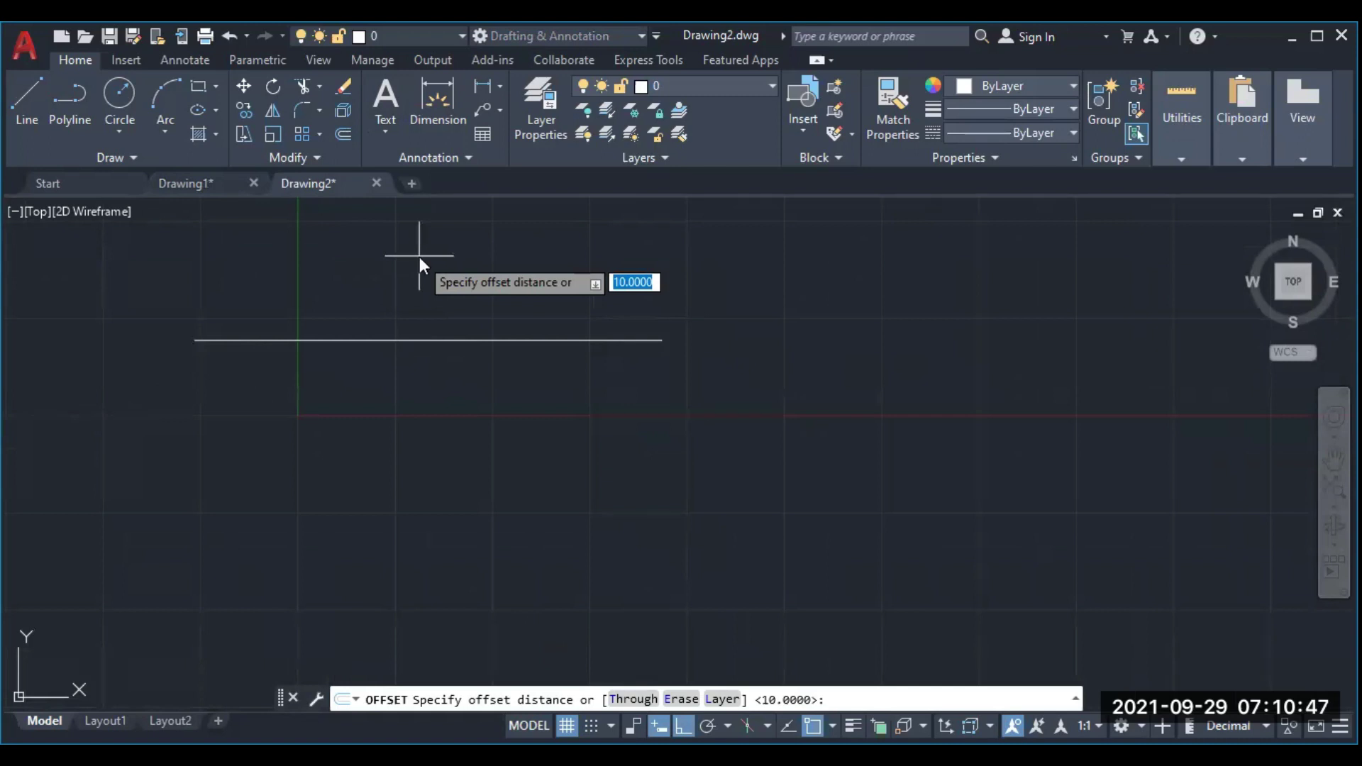
pyautogui.write('17.32')
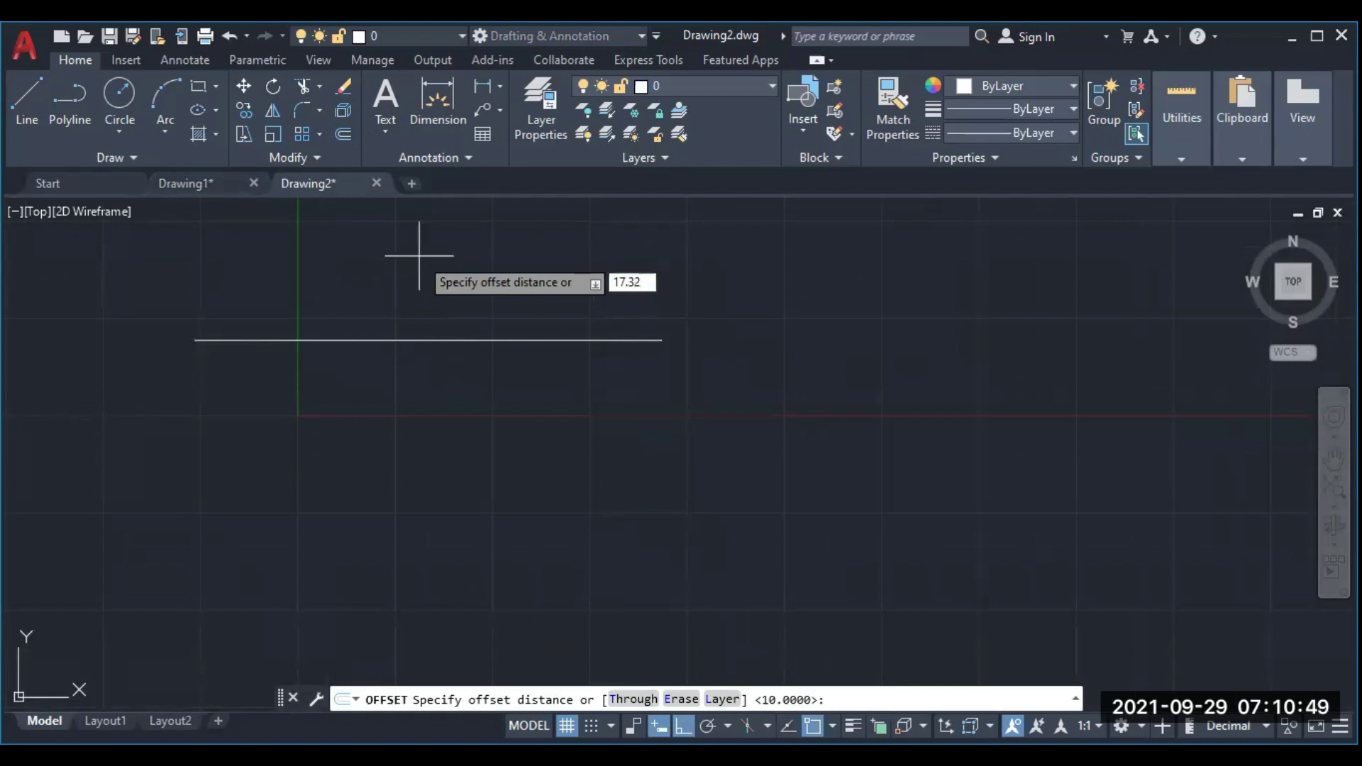
pyautogui.press('Return')
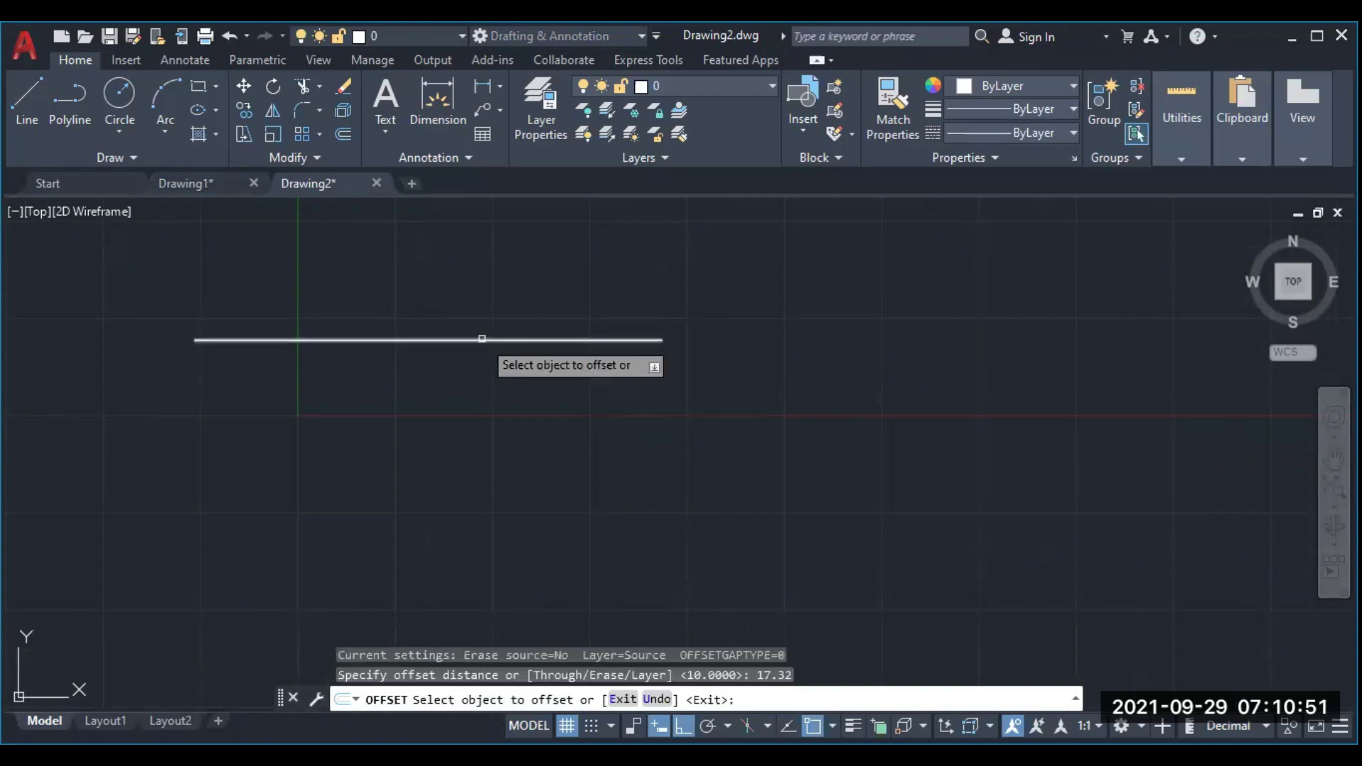
pyautogui.click(481, 340)
pyautogui.click(505, 425)
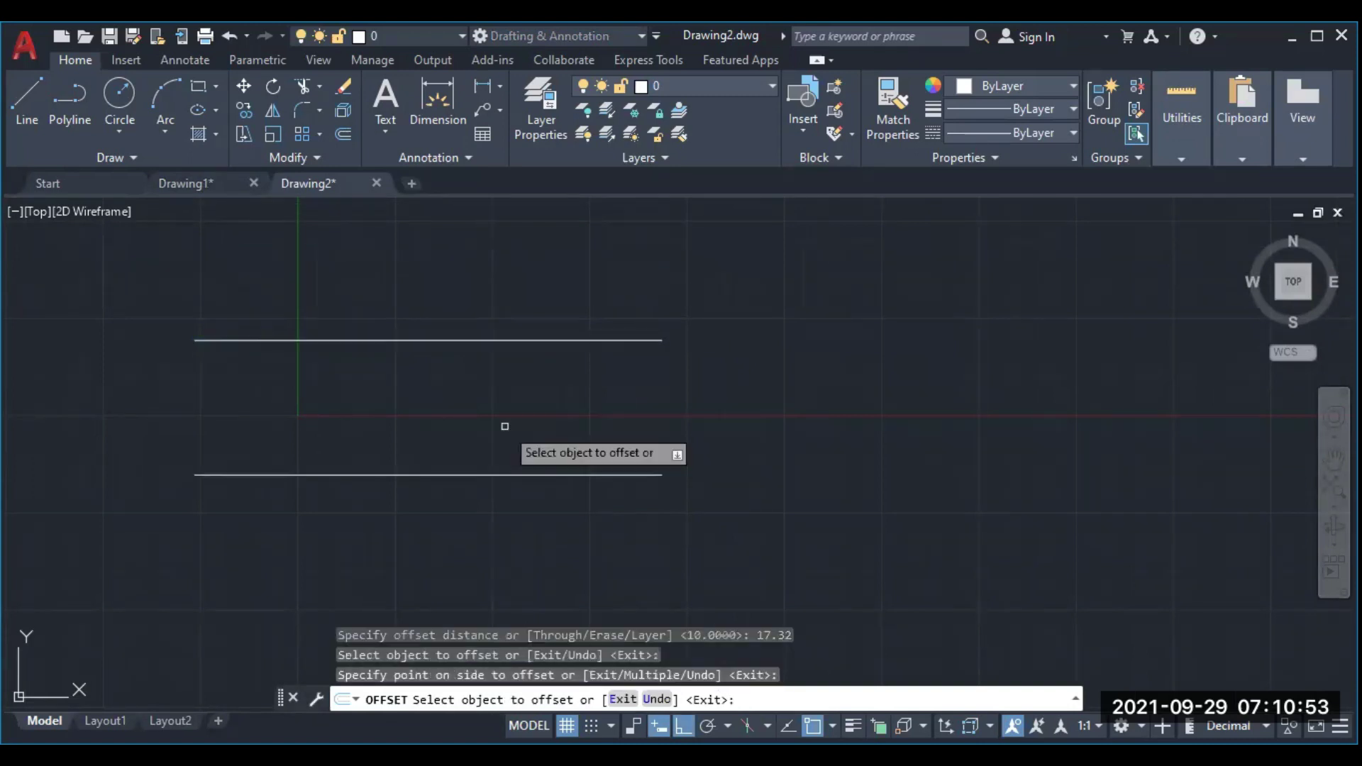
pyautogui.press('Return')
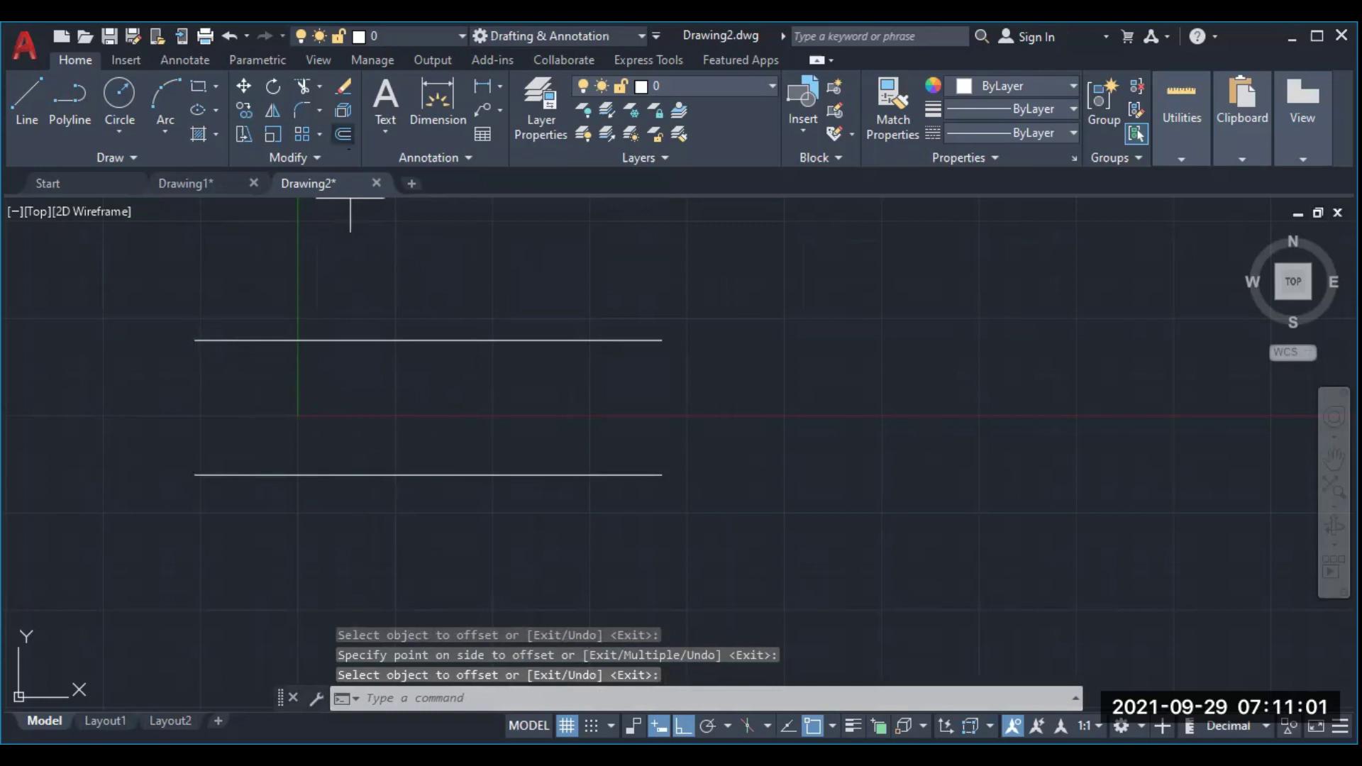
pyautogui.press('Return')
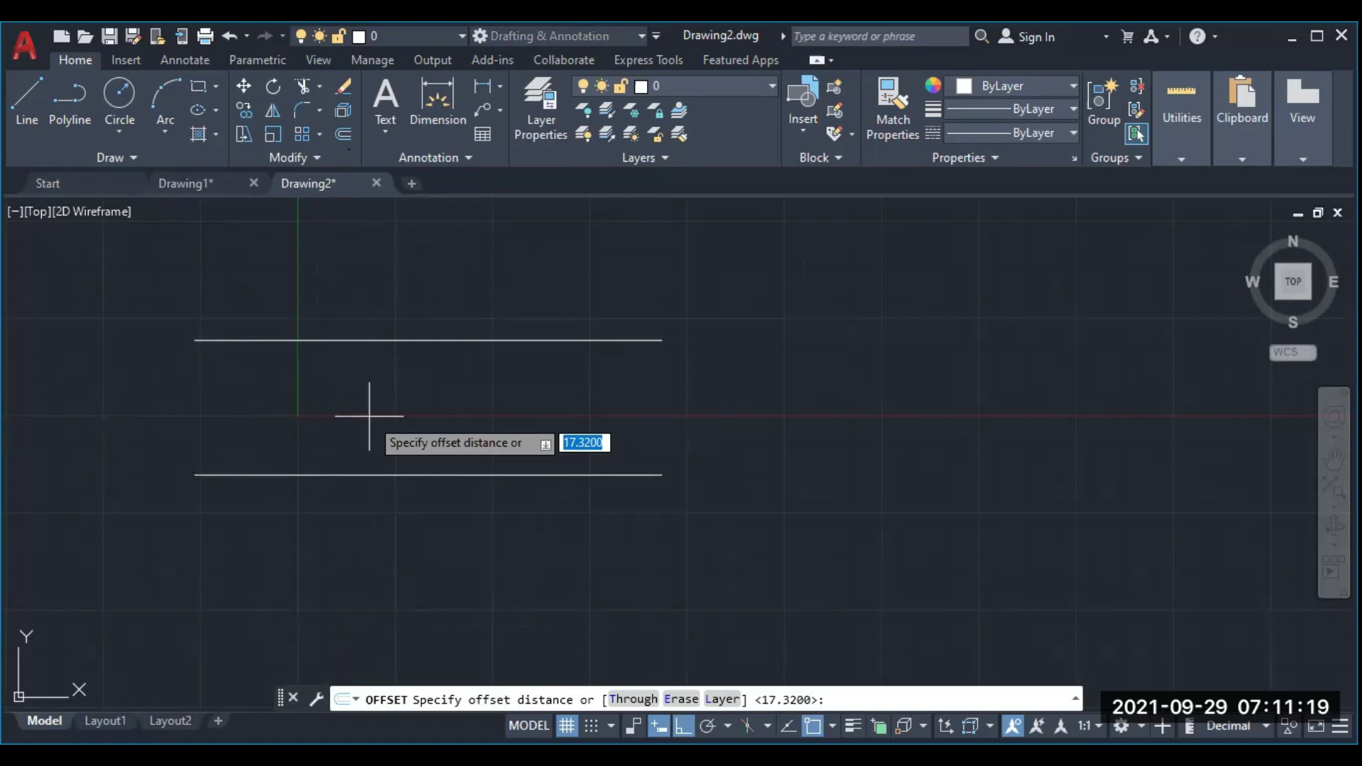
# Offset the top line down and the bottom line up by 2.165 units
pyautogui.write('2.165')
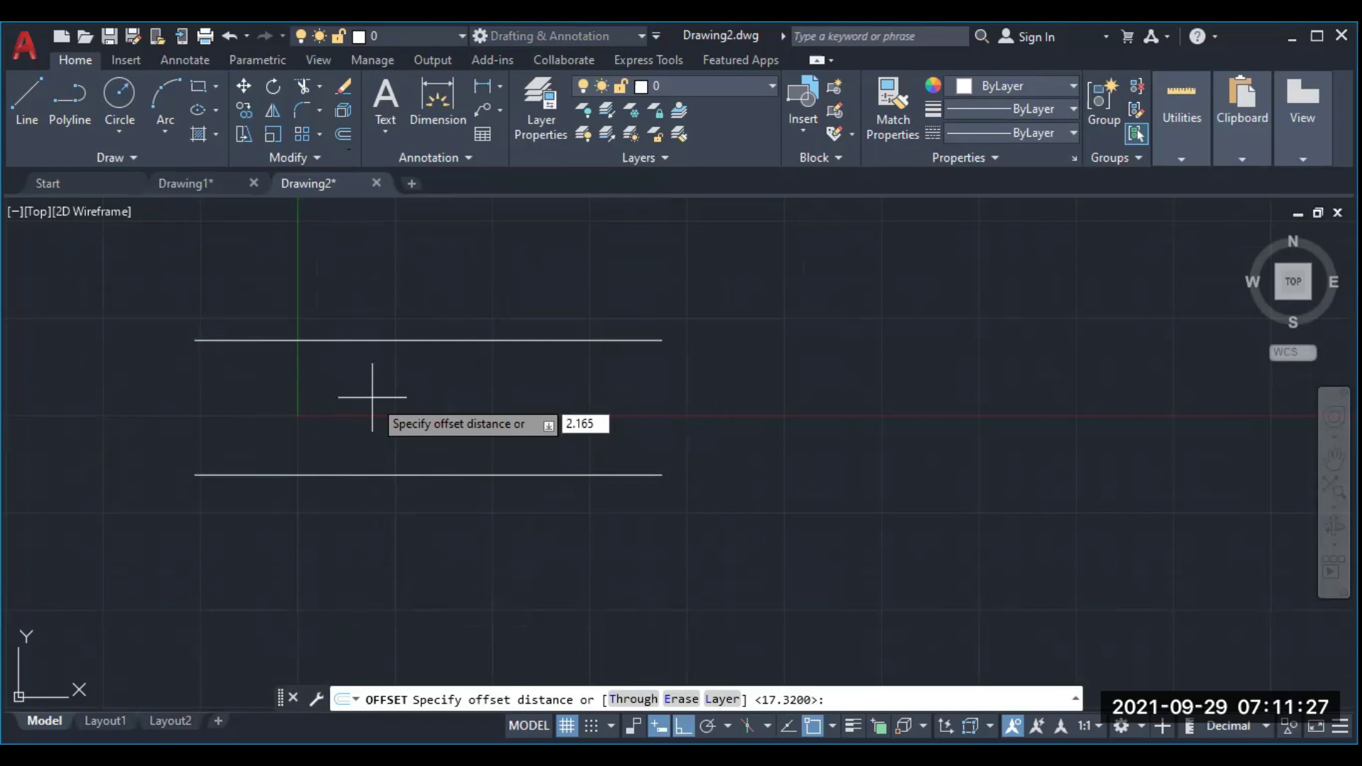
pyautogui.press('Return')
pyautogui.click(426, 340)
pyautogui.click(426, 397)
pyautogui.click(451, 475)
pyautogui.click(451, 446)
pyautogui.press('Return')
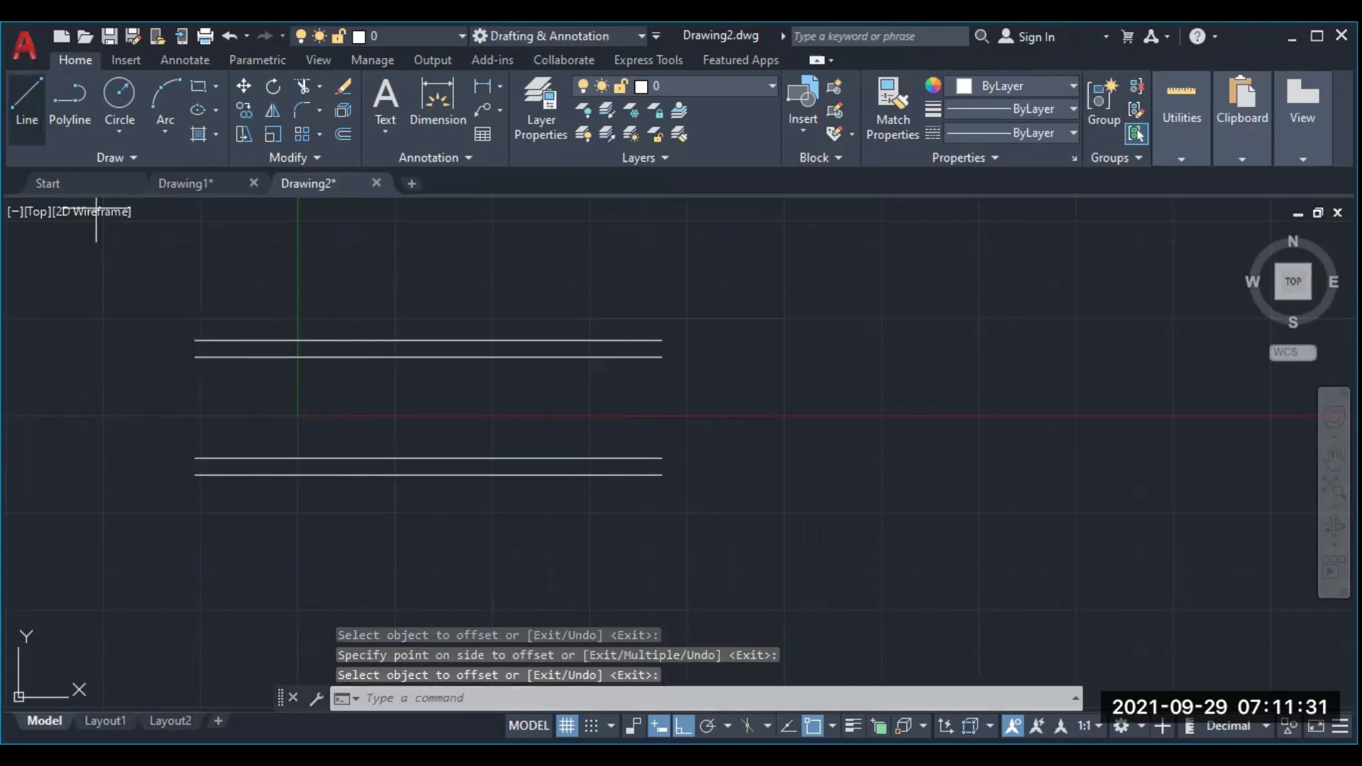
# Draw a vertical line joining the left ends of the top and bottom lines
pyautogui.press('l')
pyautogui.press('Return')
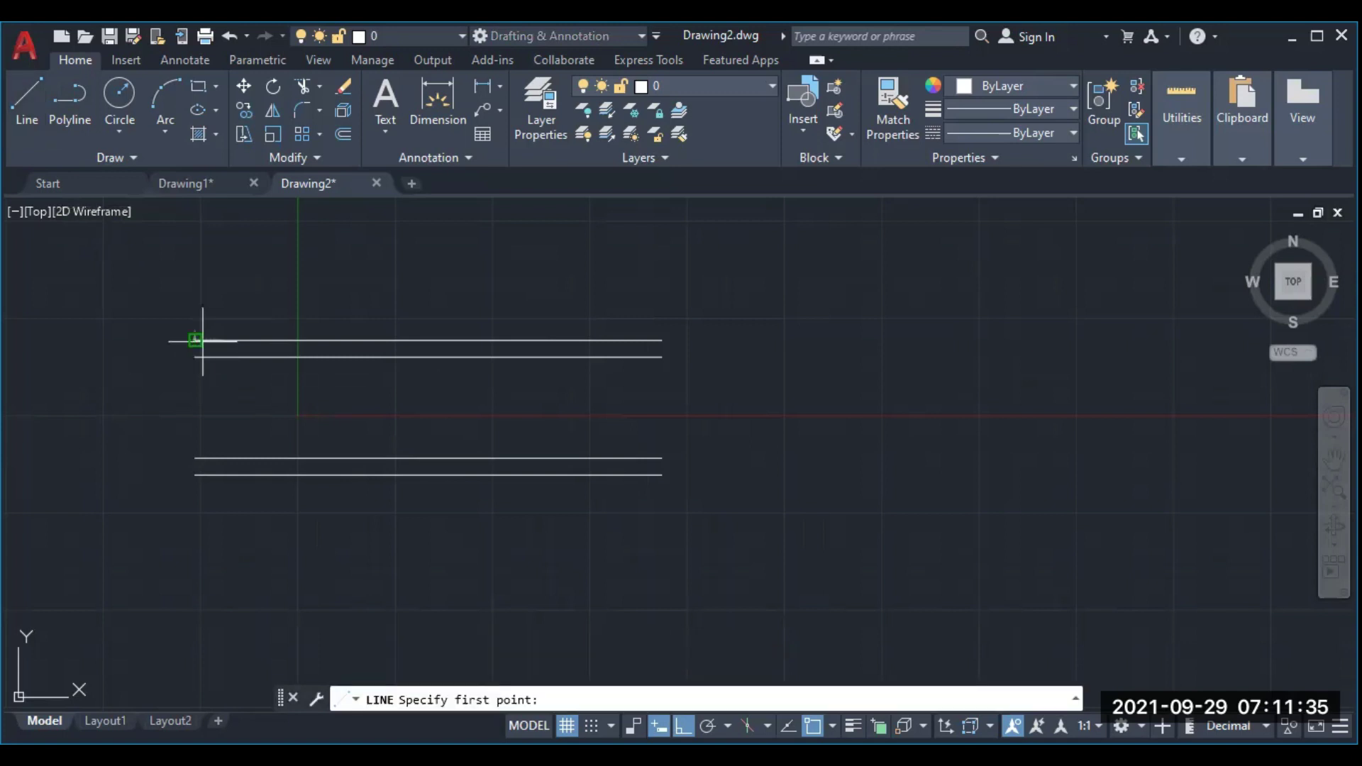
pyautogui.click(195, 341)
pyautogui.click(195, 474)
pyautogui.press('Return')
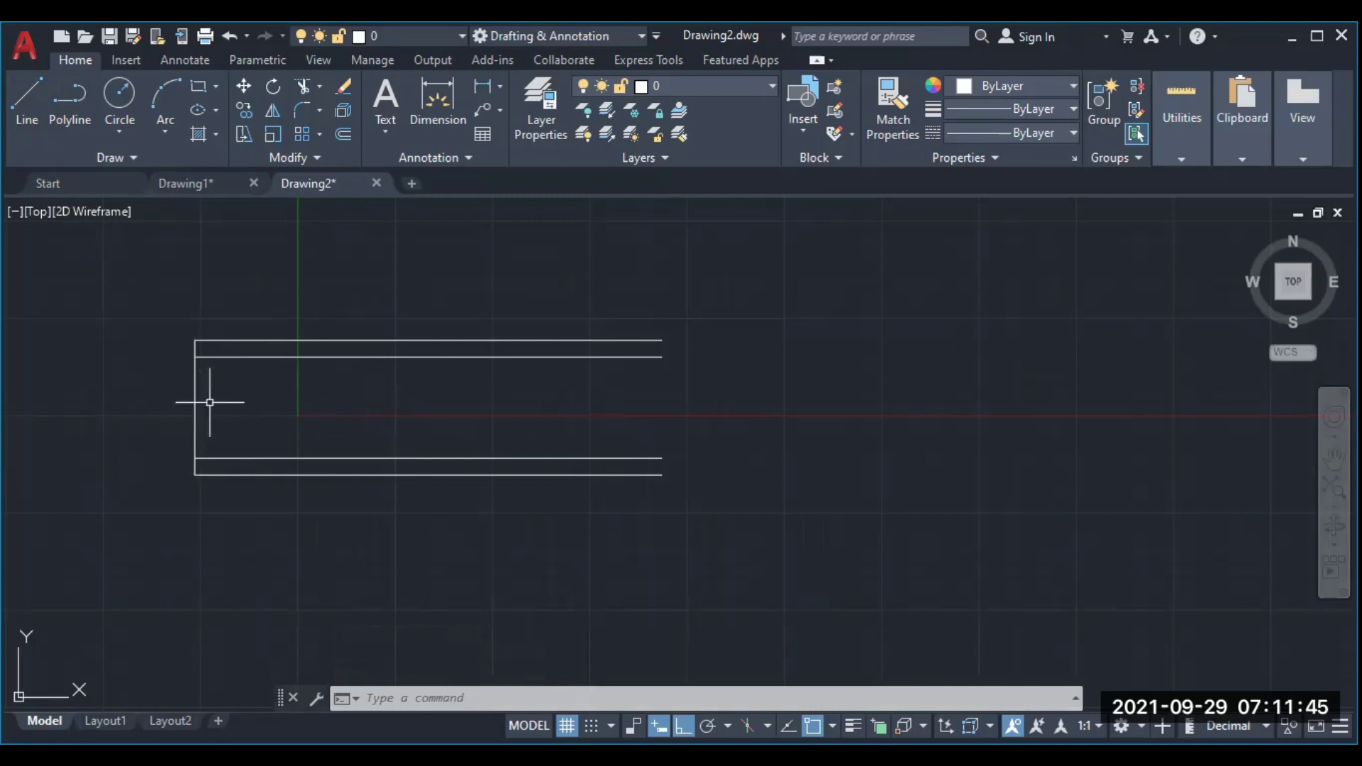
# Offset the left vertical edge repeatedly by 10 units into six bays, then turn Ortho off
pyautogui.click(344, 134)
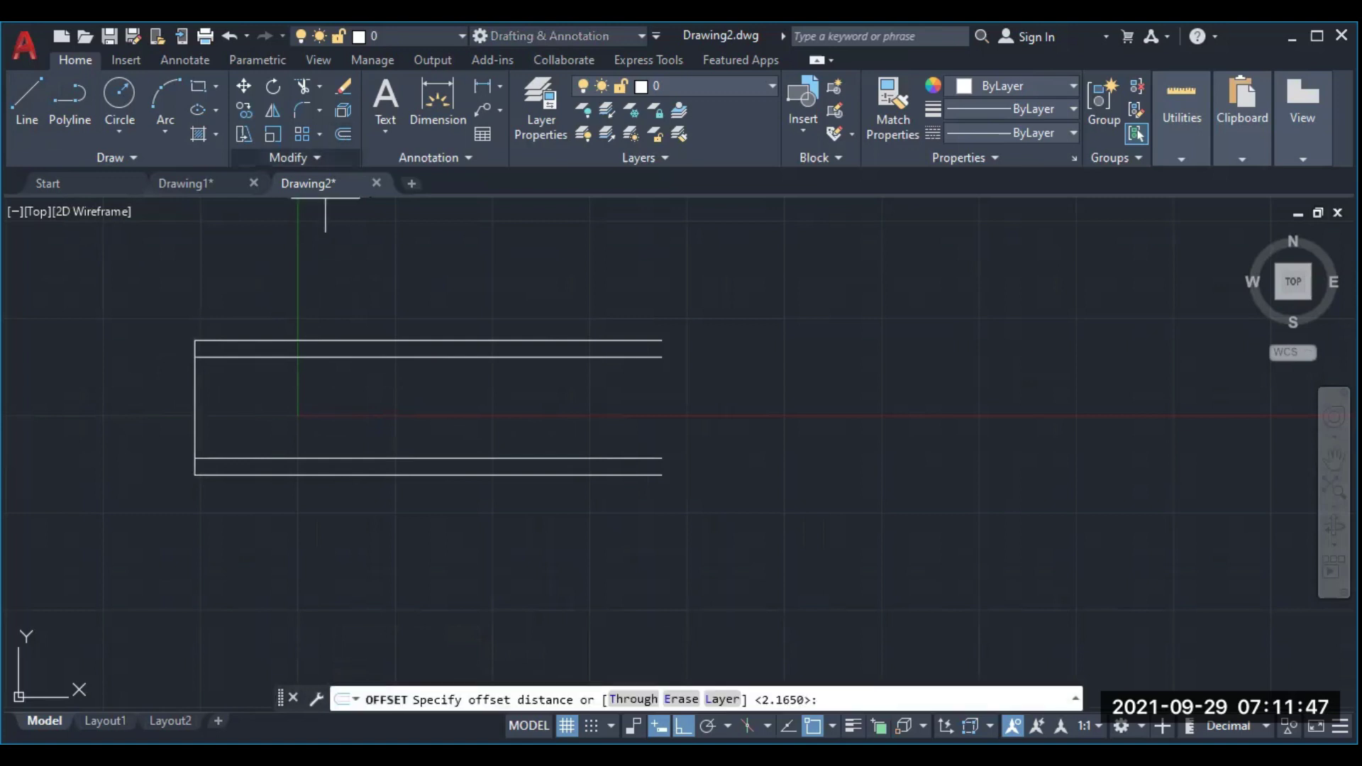
pyautogui.write('10')
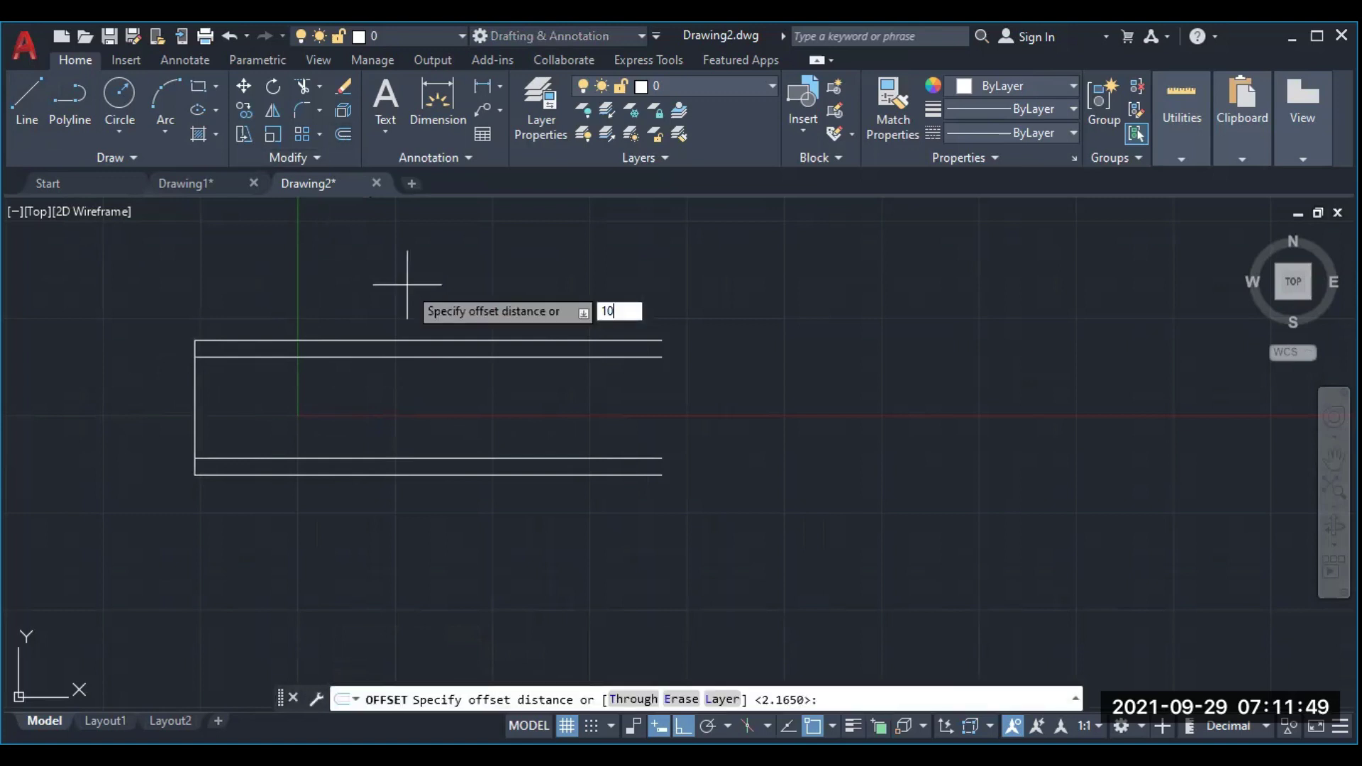
pyautogui.press('Return')
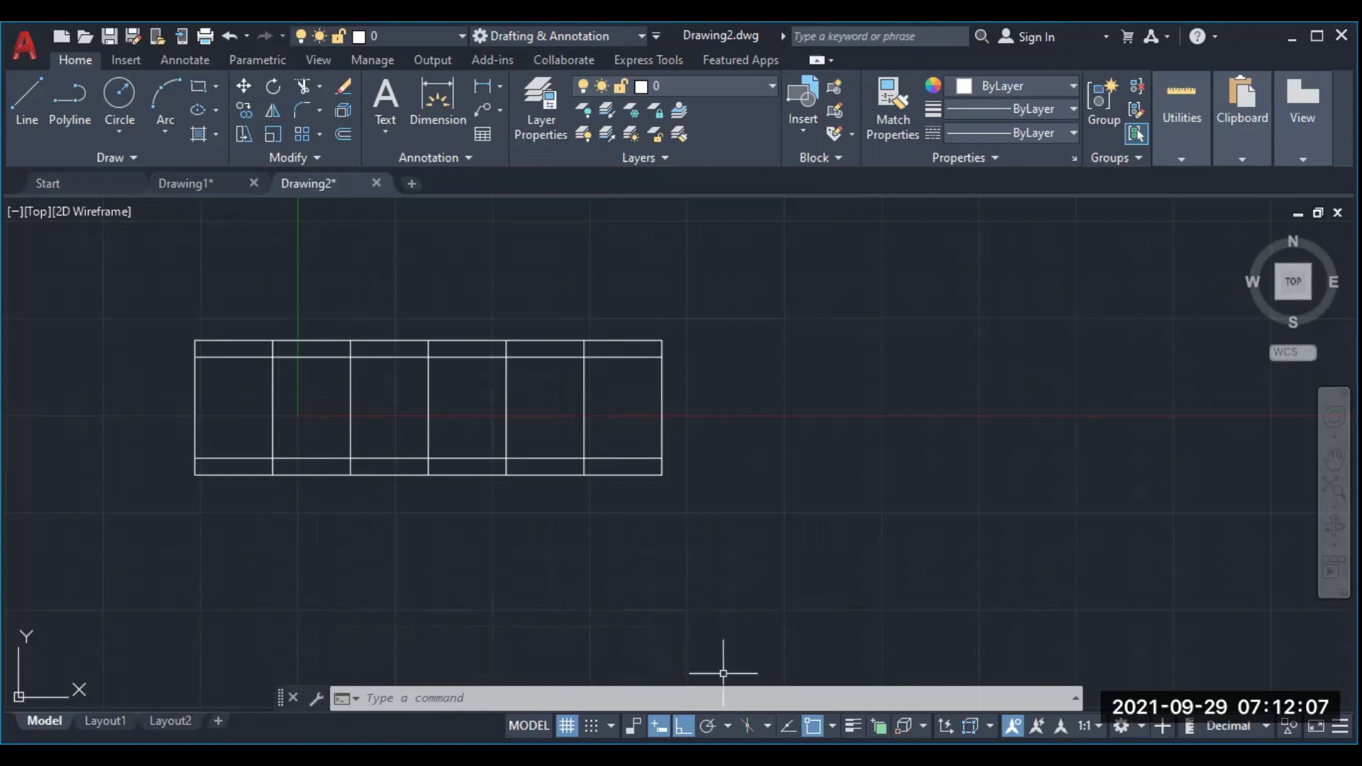
pyautogui.click(683, 725)
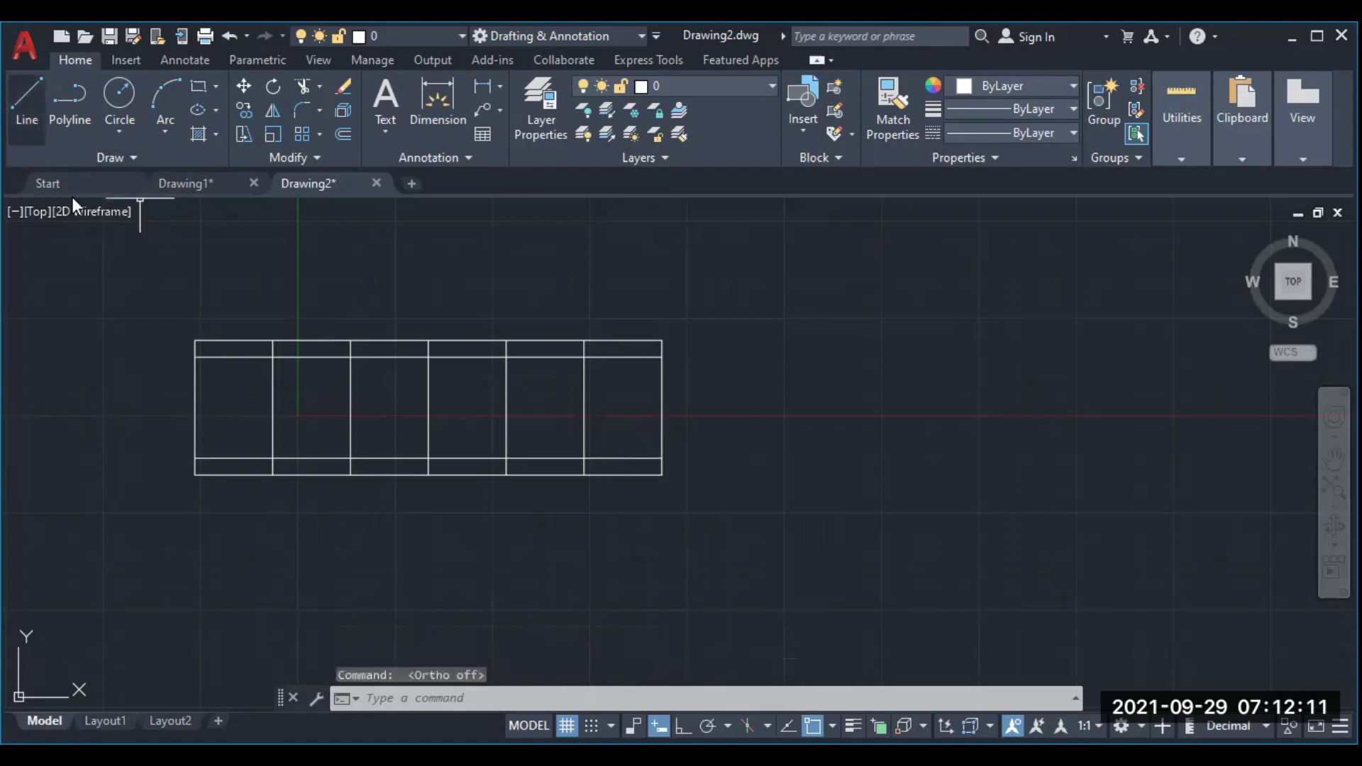
# Draw diagonals alternating between bottom and top points across the six bays, forming three teeth
pyautogui.write('l')
pyautogui.press('Return')
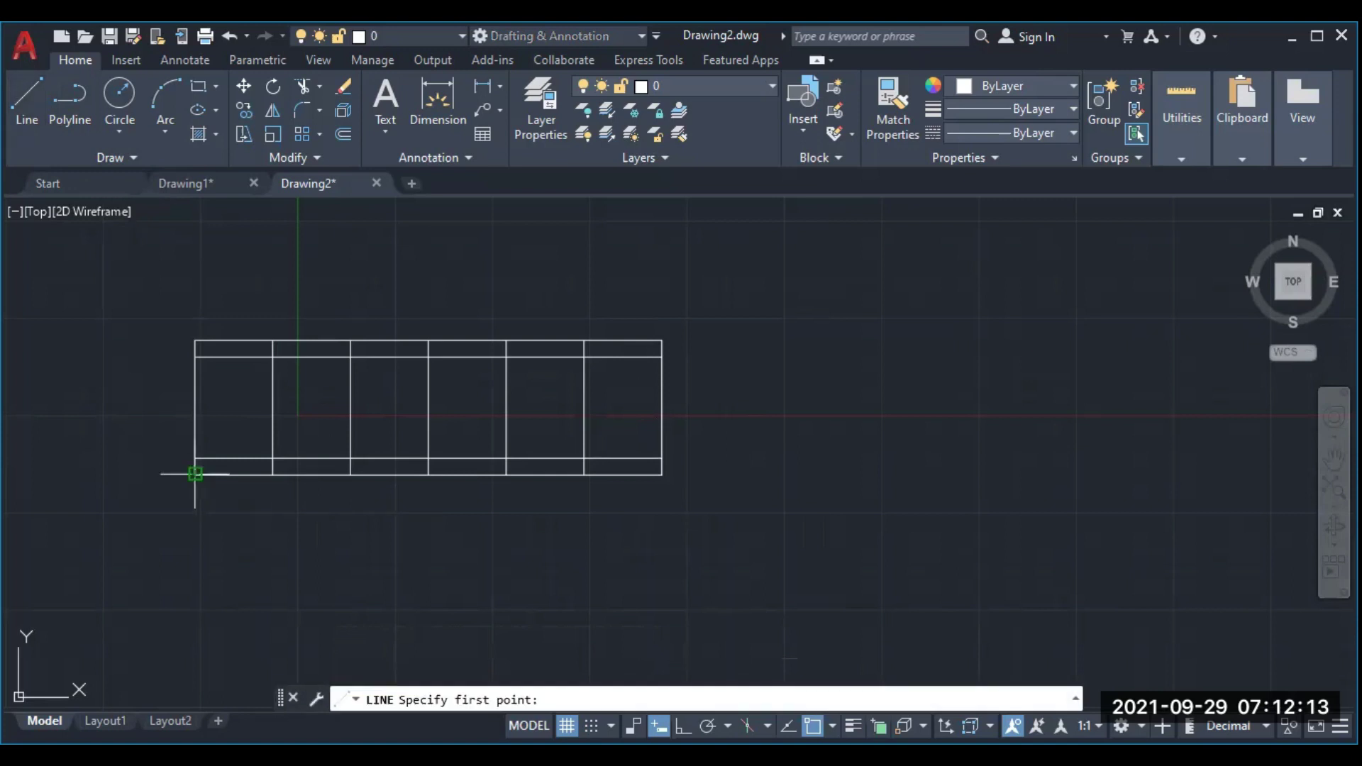
pyautogui.click(195, 473)
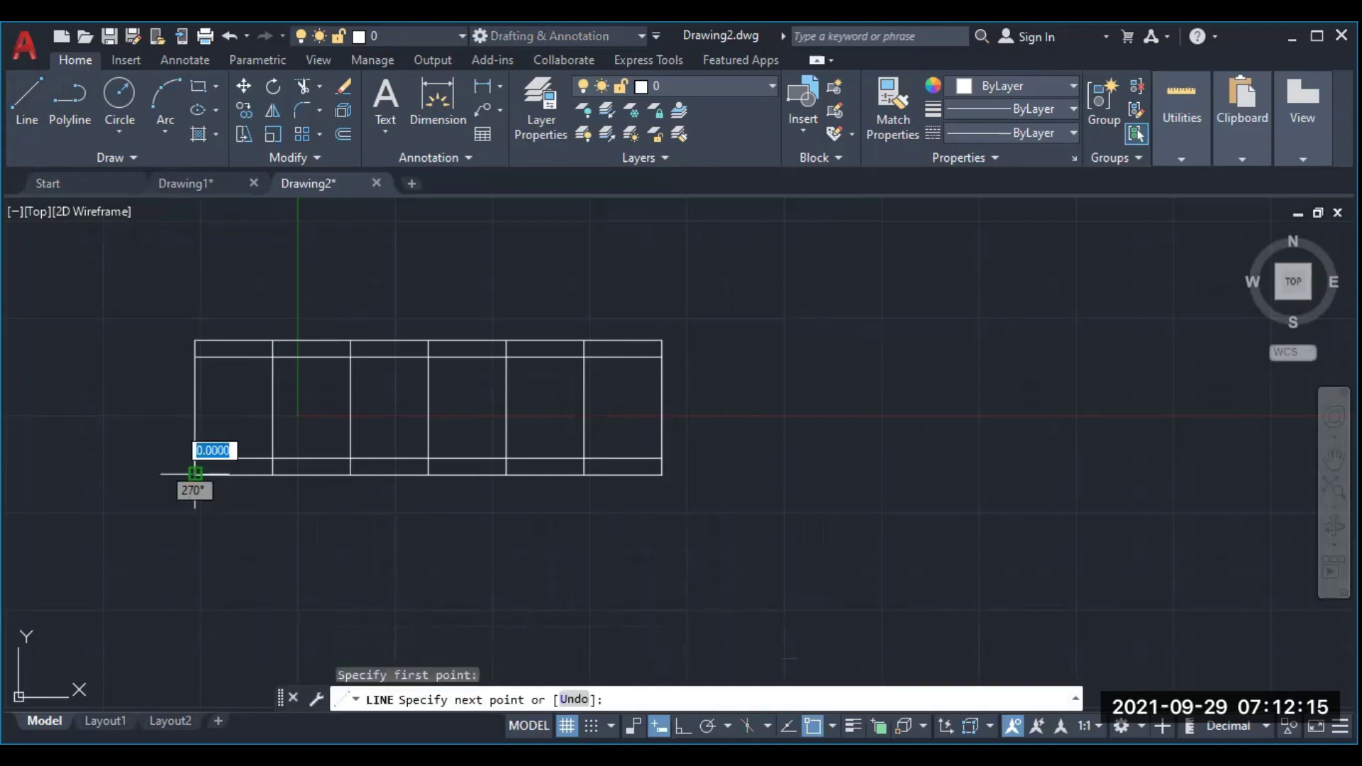
pyautogui.click(272, 341)
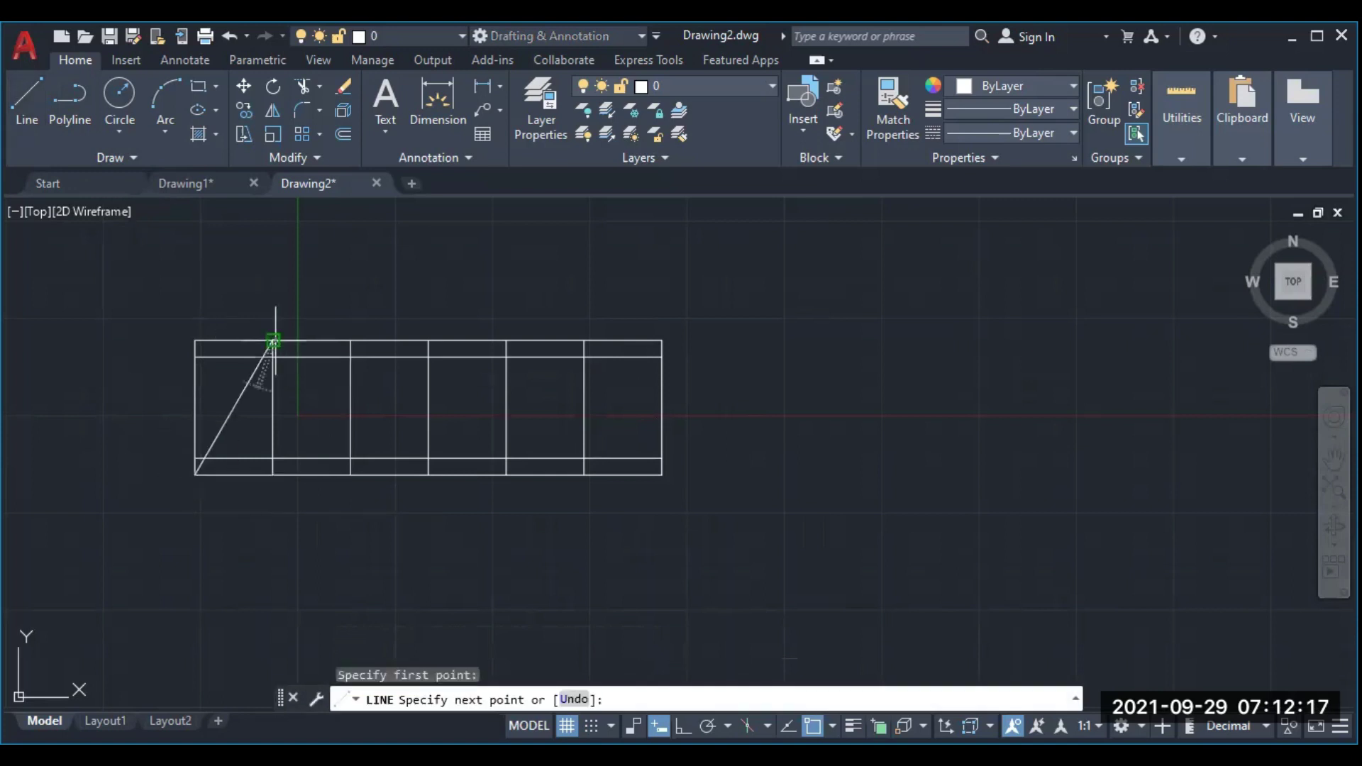
pyautogui.click(350, 473)
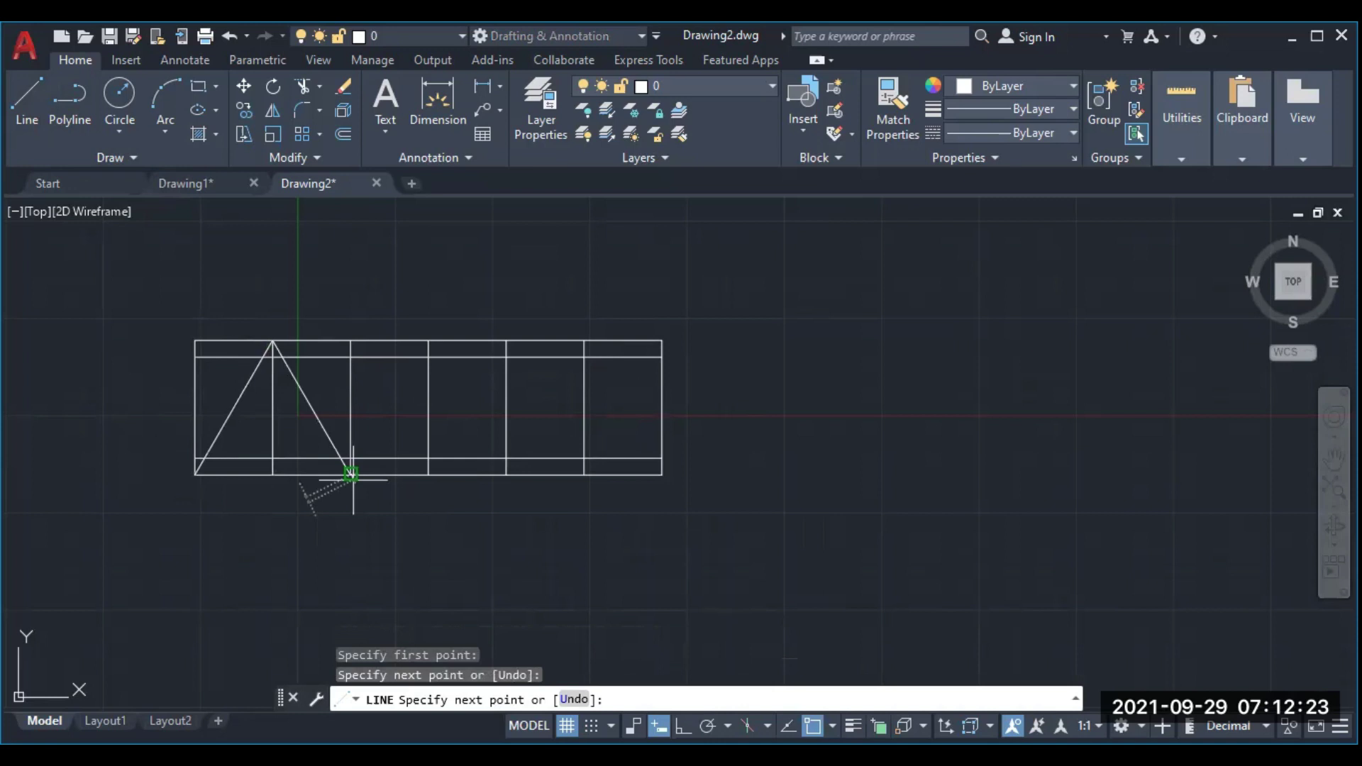
pyautogui.click(351, 474)
pyautogui.click(429, 341)
pyautogui.click(506, 475)
pyautogui.click(585, 342)
pyautogui.click(663, 475)
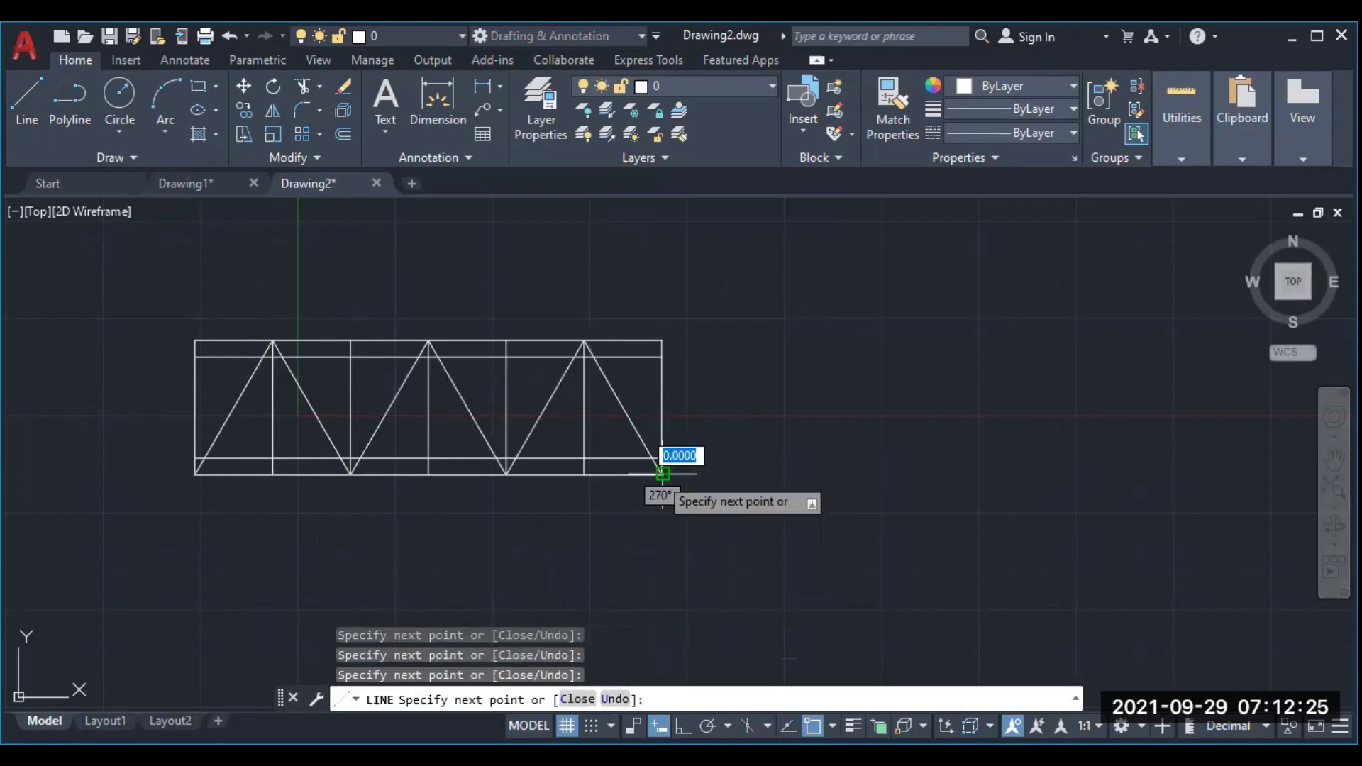
pyautogui.press('Return')
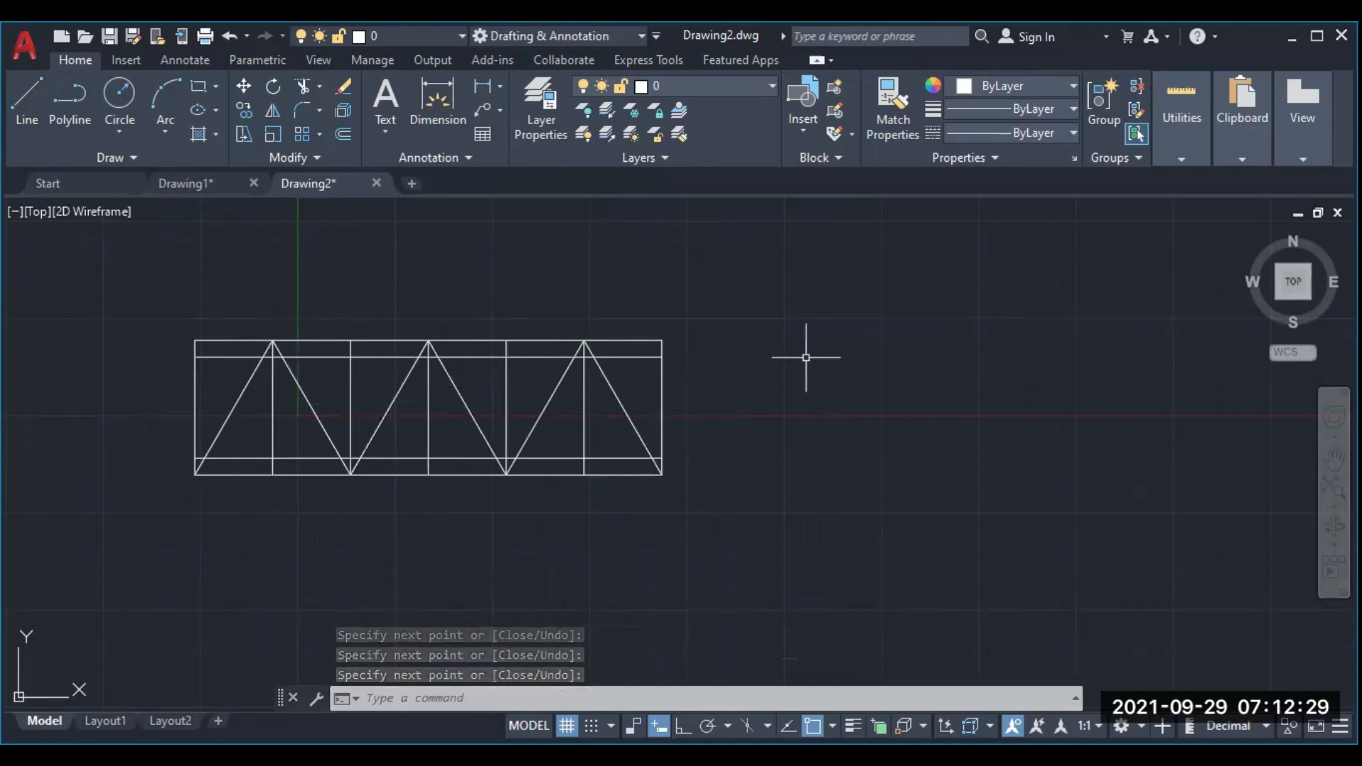
# Crossing-select the whole zigzag framework and copy it to the right
pyautogui.click(768, 312)
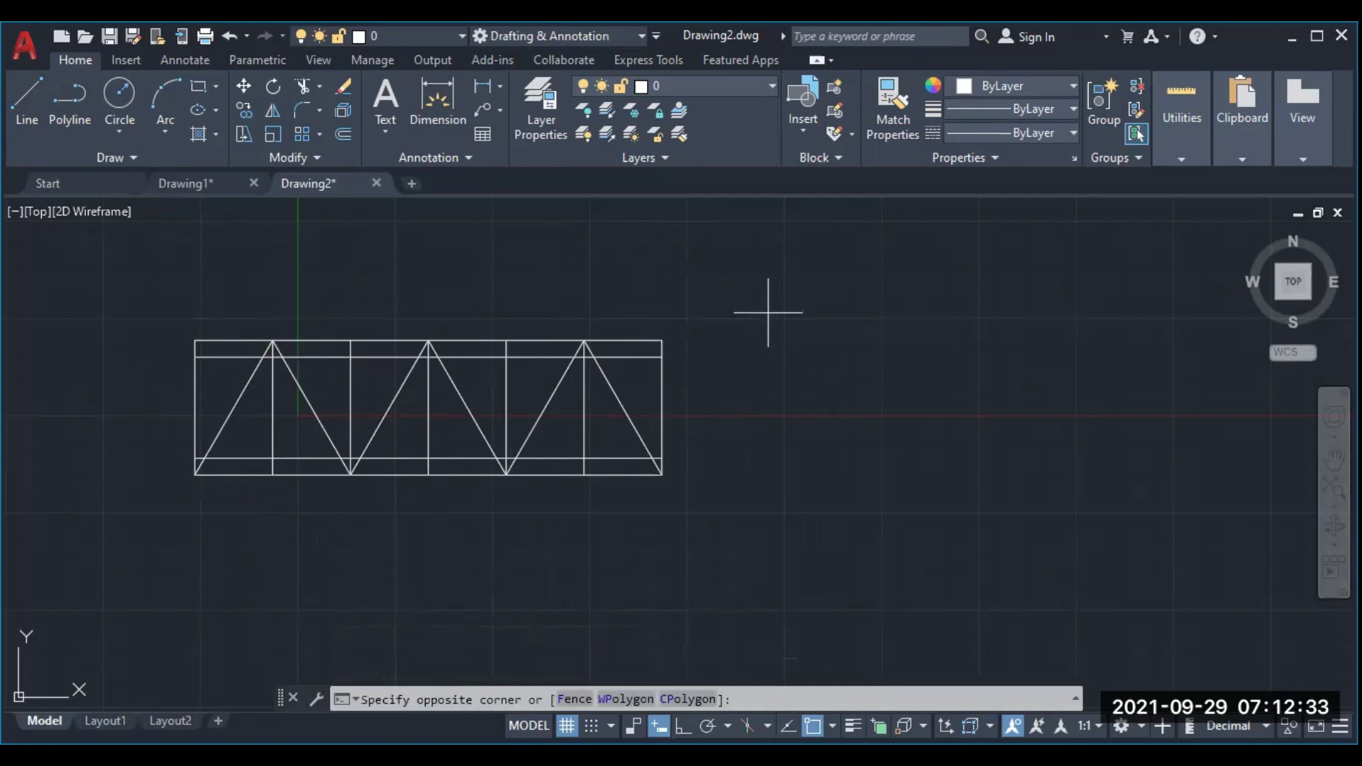
pyautogui.click(419, 436)
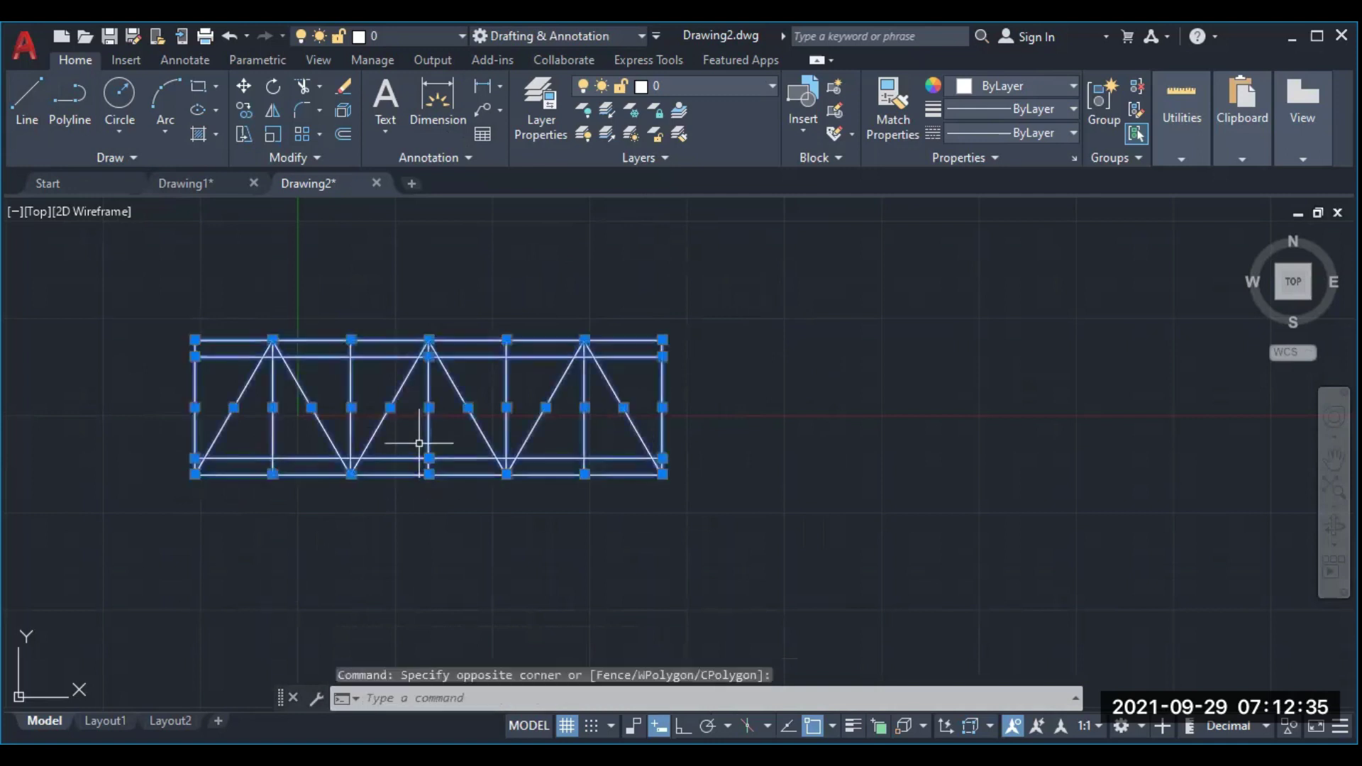
pyautogui.click(244, 110)
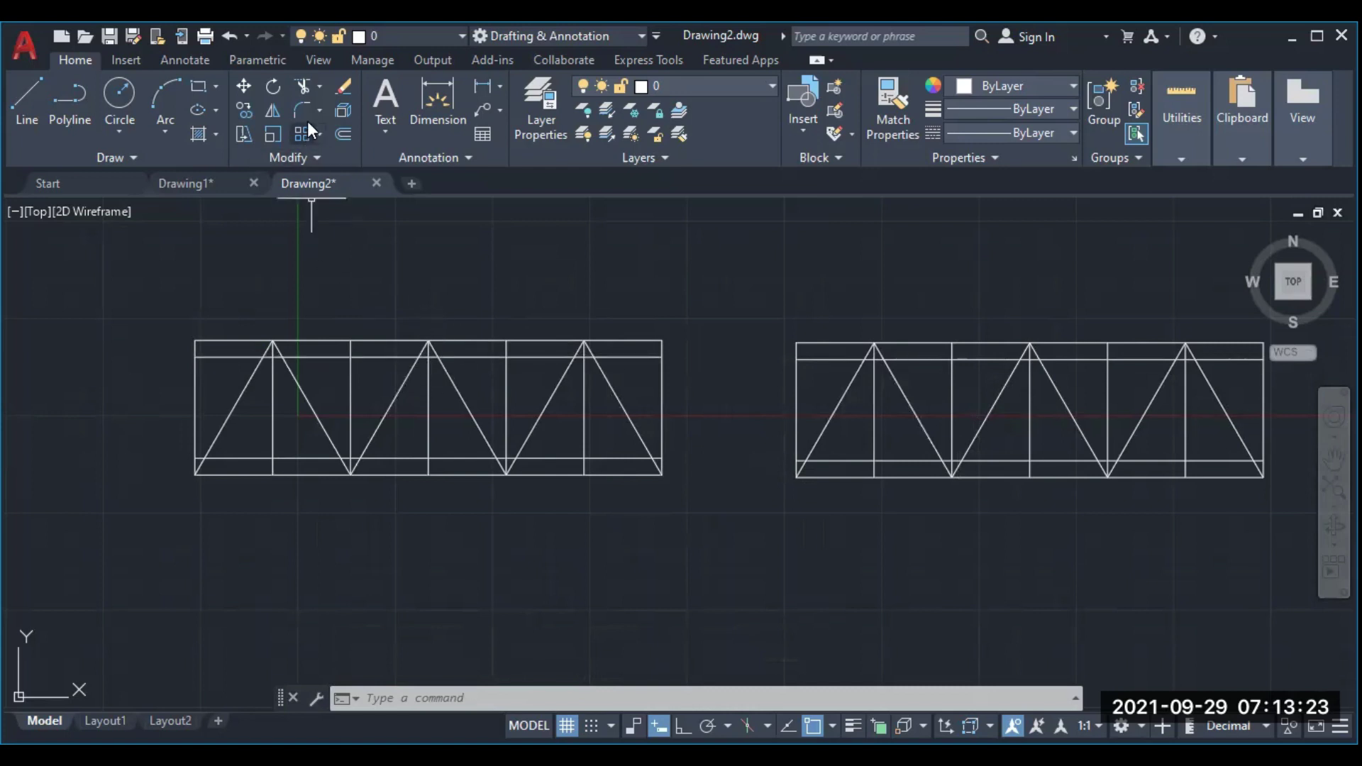
# Trim the left profile's triangle tips at the construction lines for flat crests and roots
pyautogui.click(317, 88)
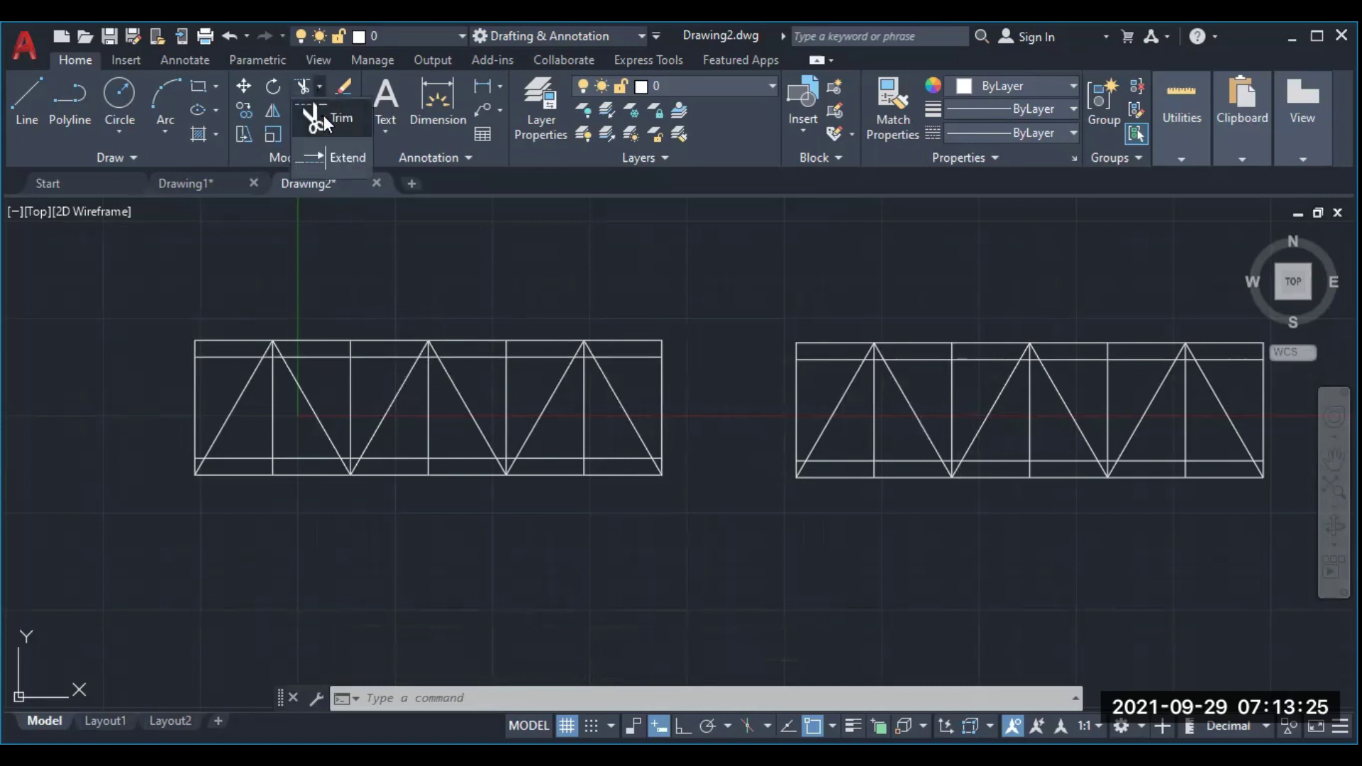
pyautogui.click(323, 115)
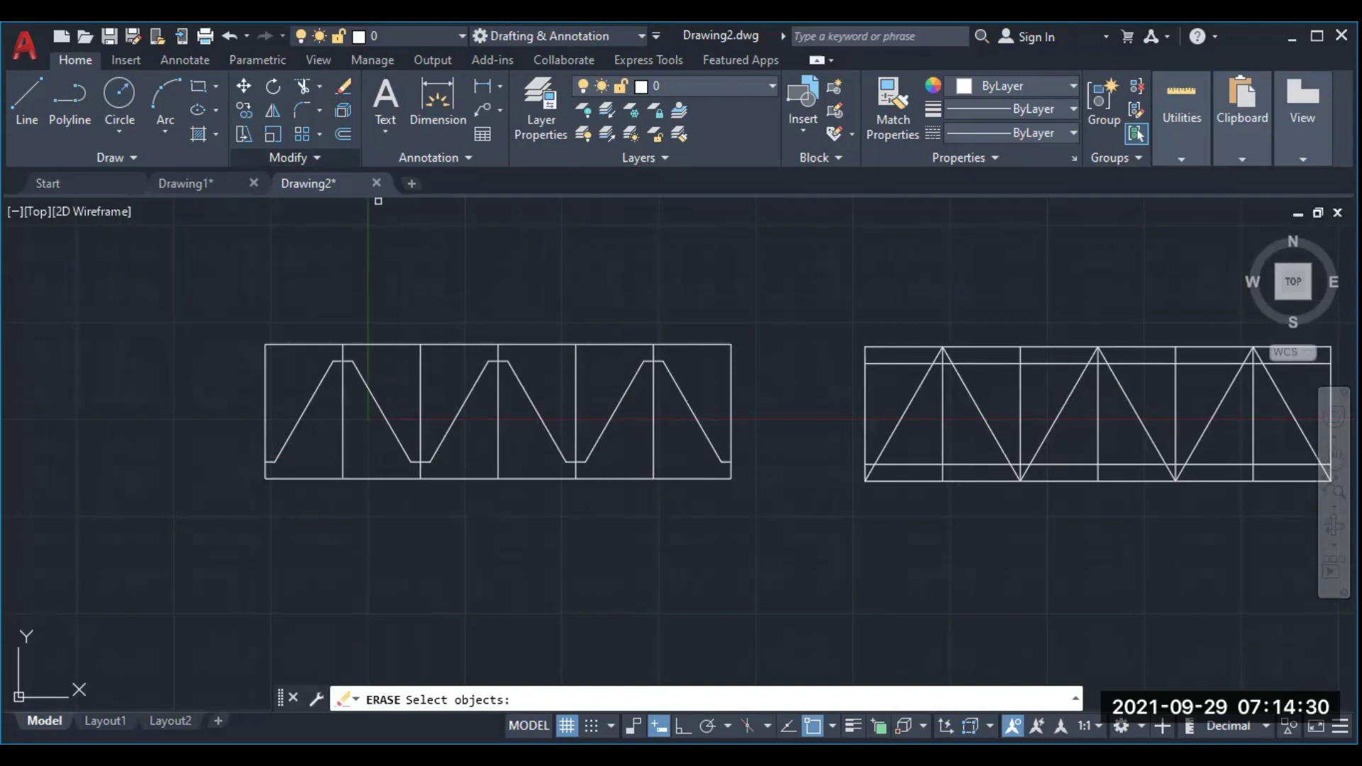
# Delete the construction rectangle and vertical lines around the left profile
pyautogui.click(265, 418)
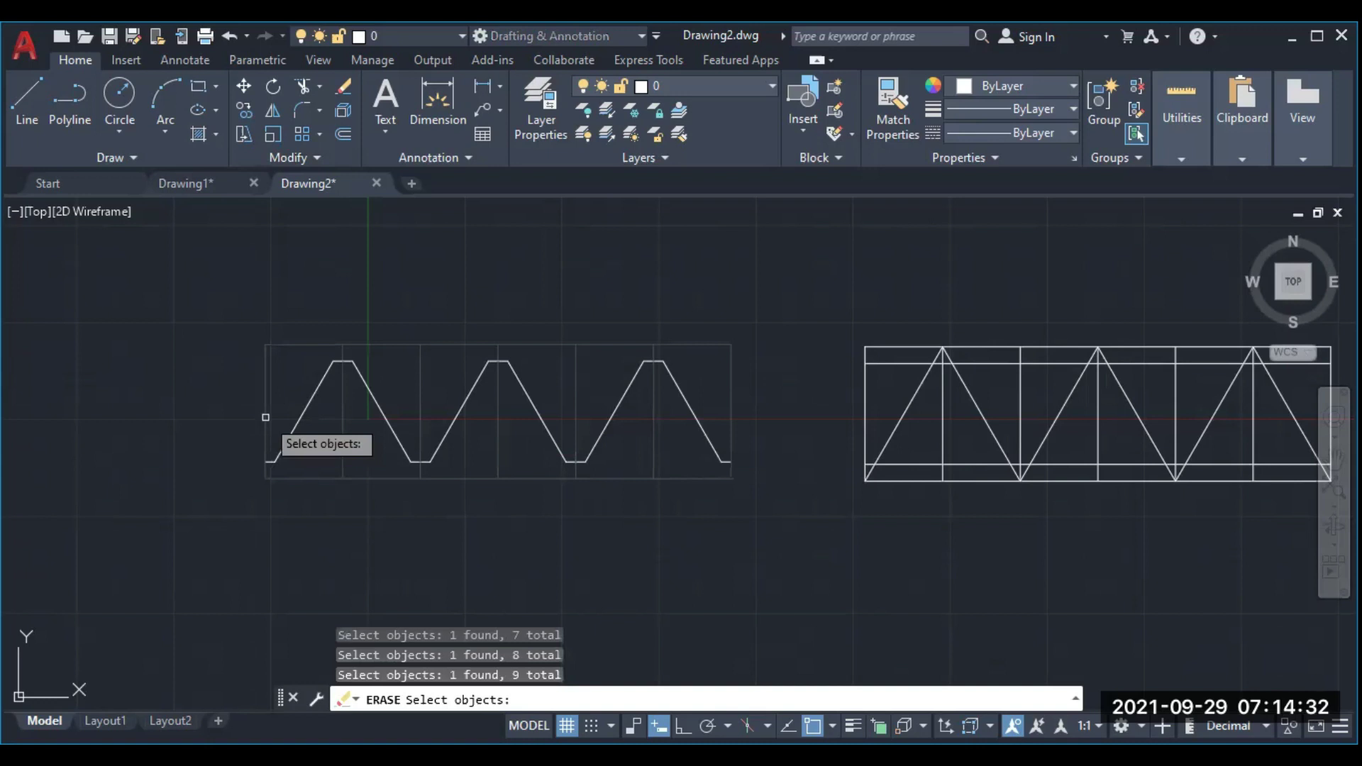
pyautogui.press('Return')
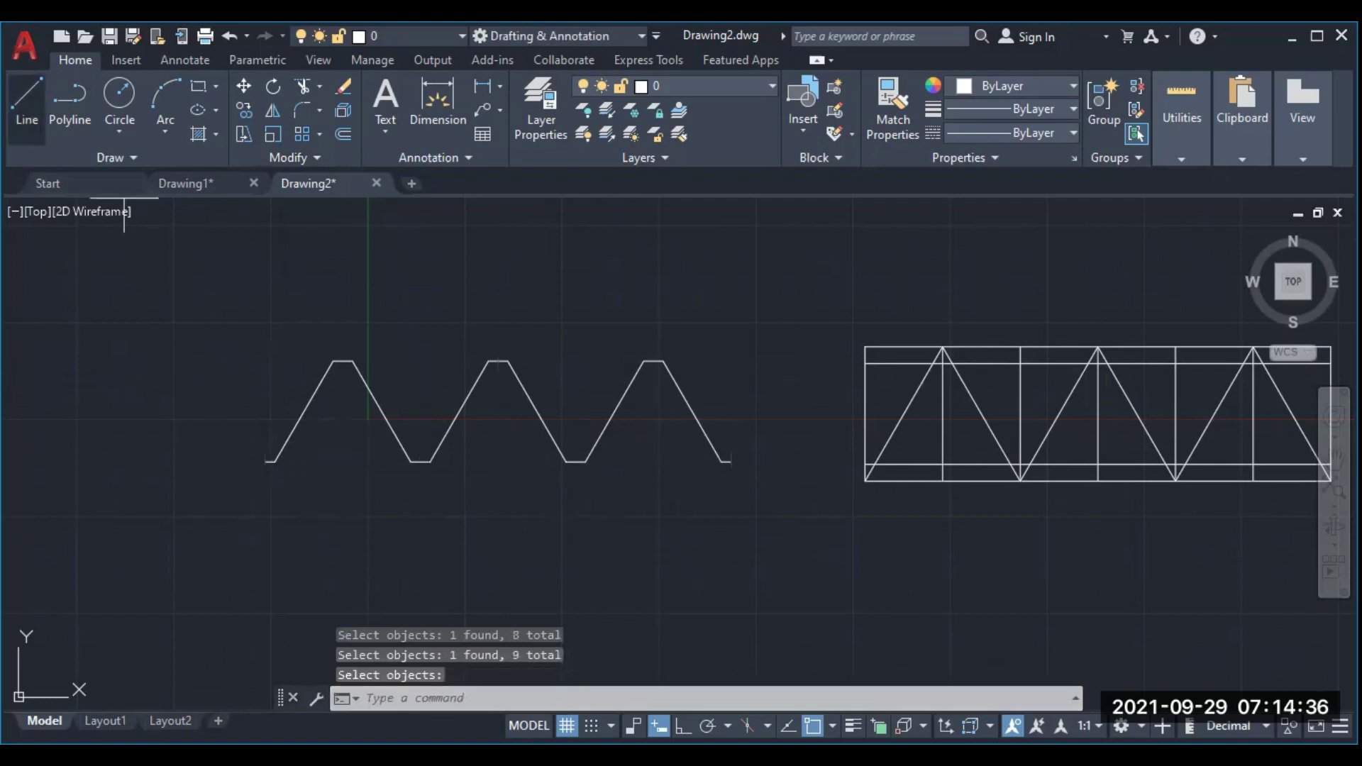
pyautogui.click(26, 106)
pyautogui.press('F8')
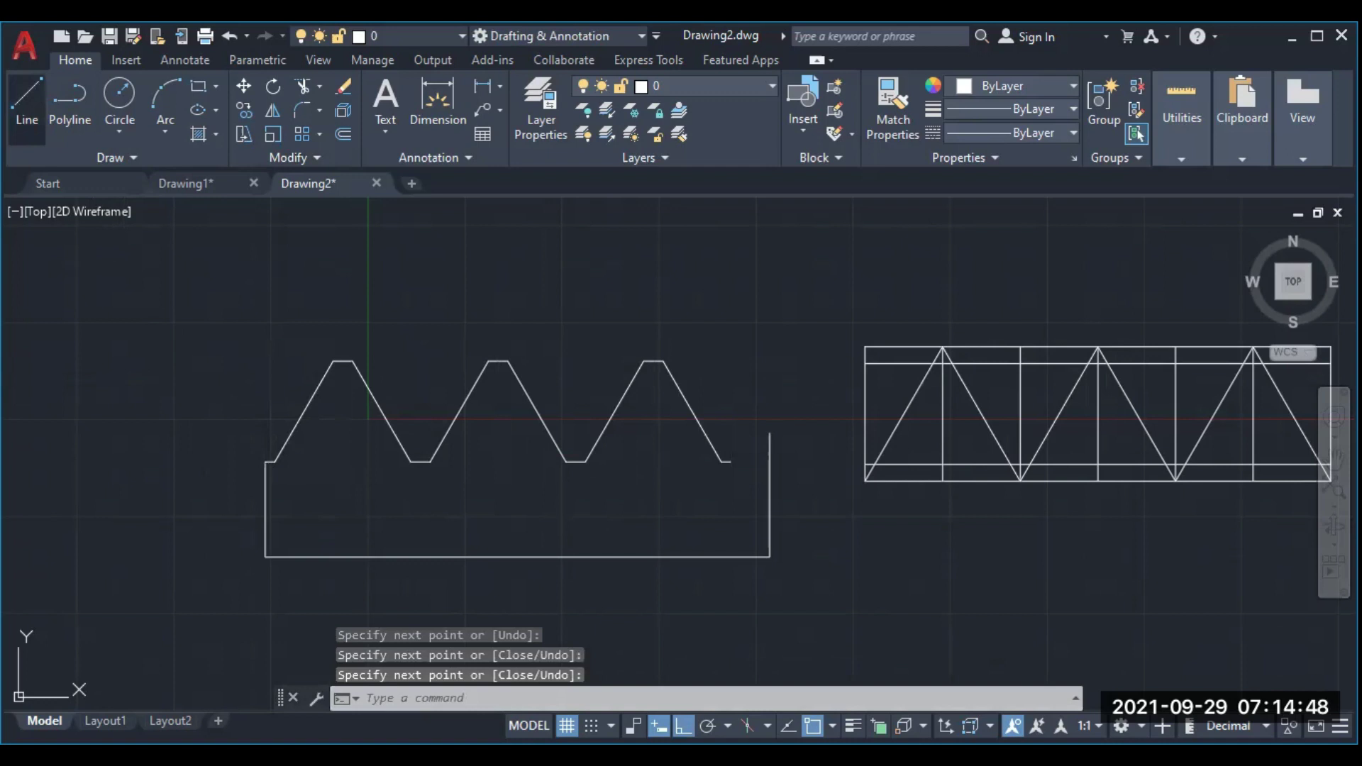
# Draw the rectangular base under the tooth profile and trim the stubs at its right corner
pyautogui.click(27, 106)
pyautogui.click(731, 462)
pyautogui.click(770, 462)
pyautogui.press('Return')
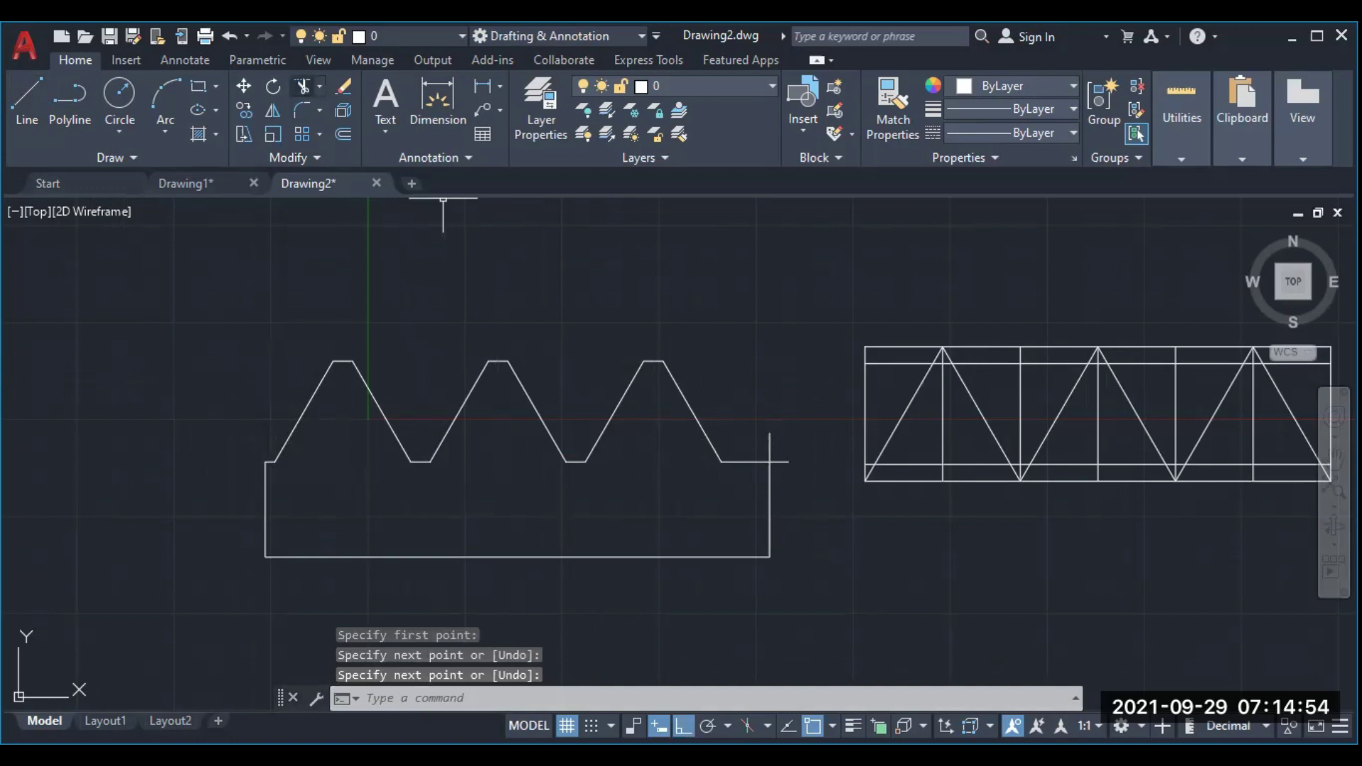
pyautogui.click(771, 447)
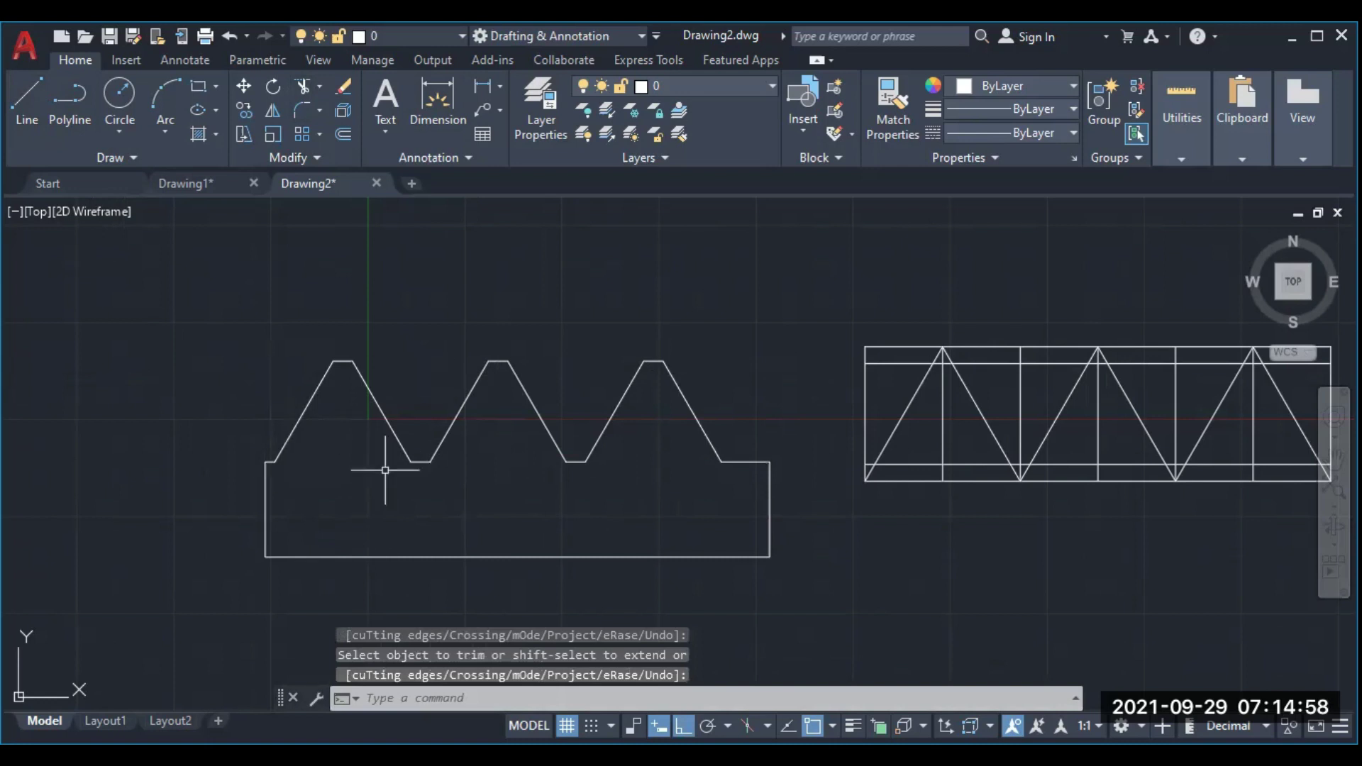
# Start a hatch using the STEEL pattern in red
pyautogui.click(217, 134)
pyautogui.click(237, 165)
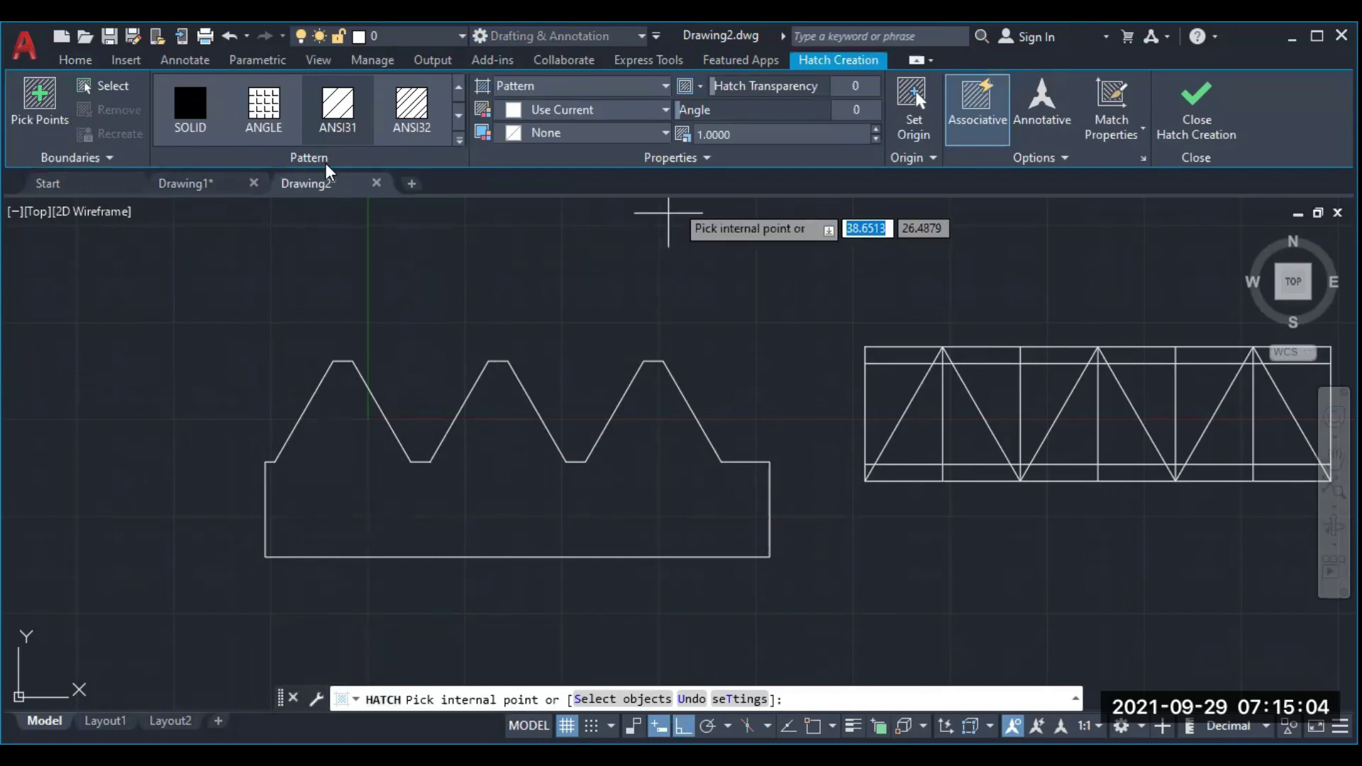
pyautogui.click(459, 140)
pyautogui.moveTo(462, 111); pyautogui.dragTo(462, 359)
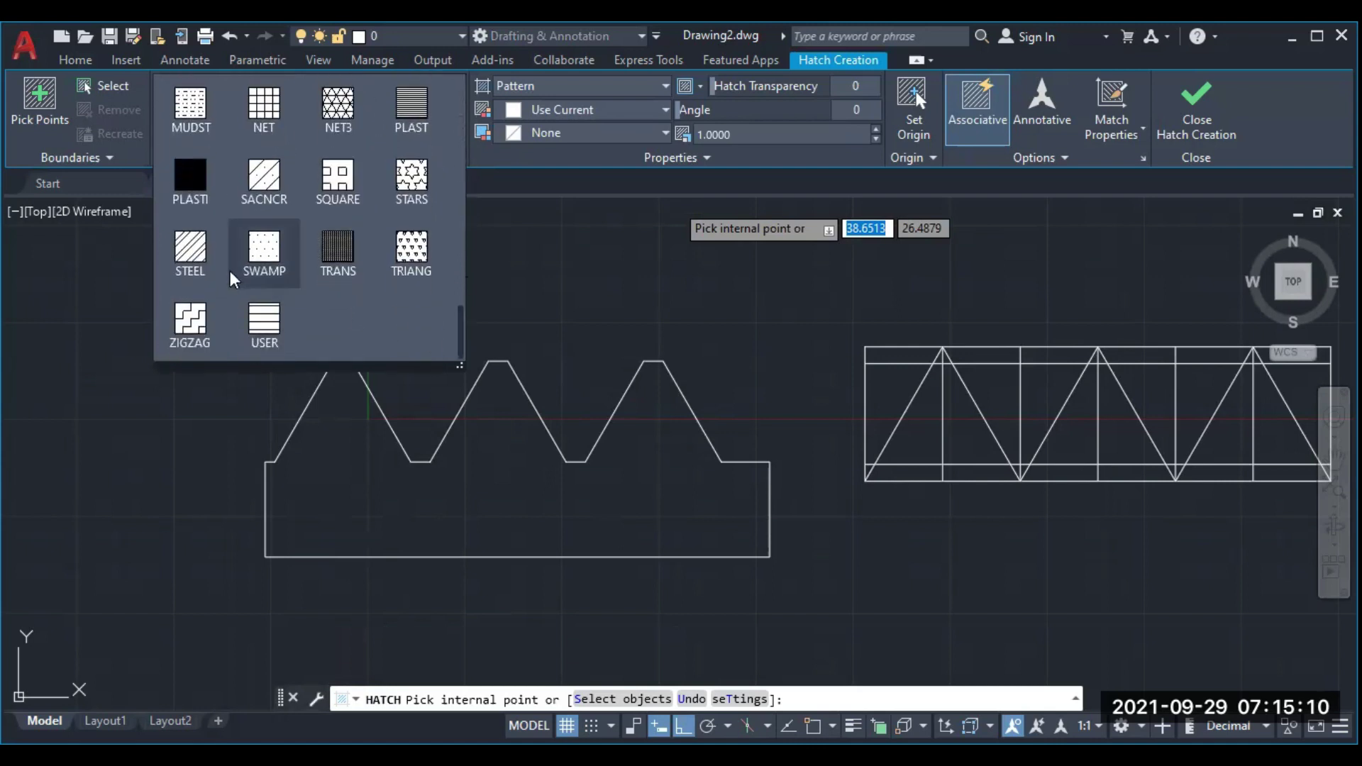
pyautogui.click(190, 264)
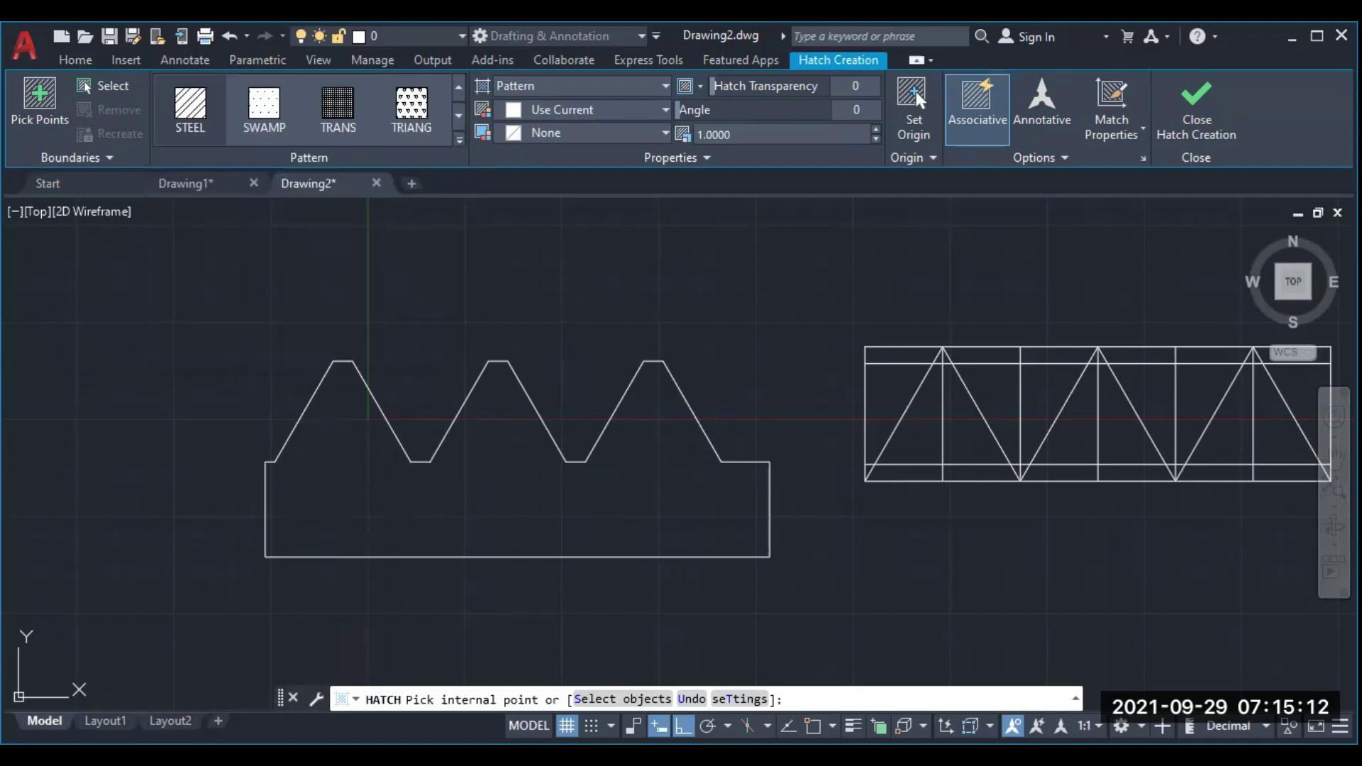
pyautogui.click(664, 110)
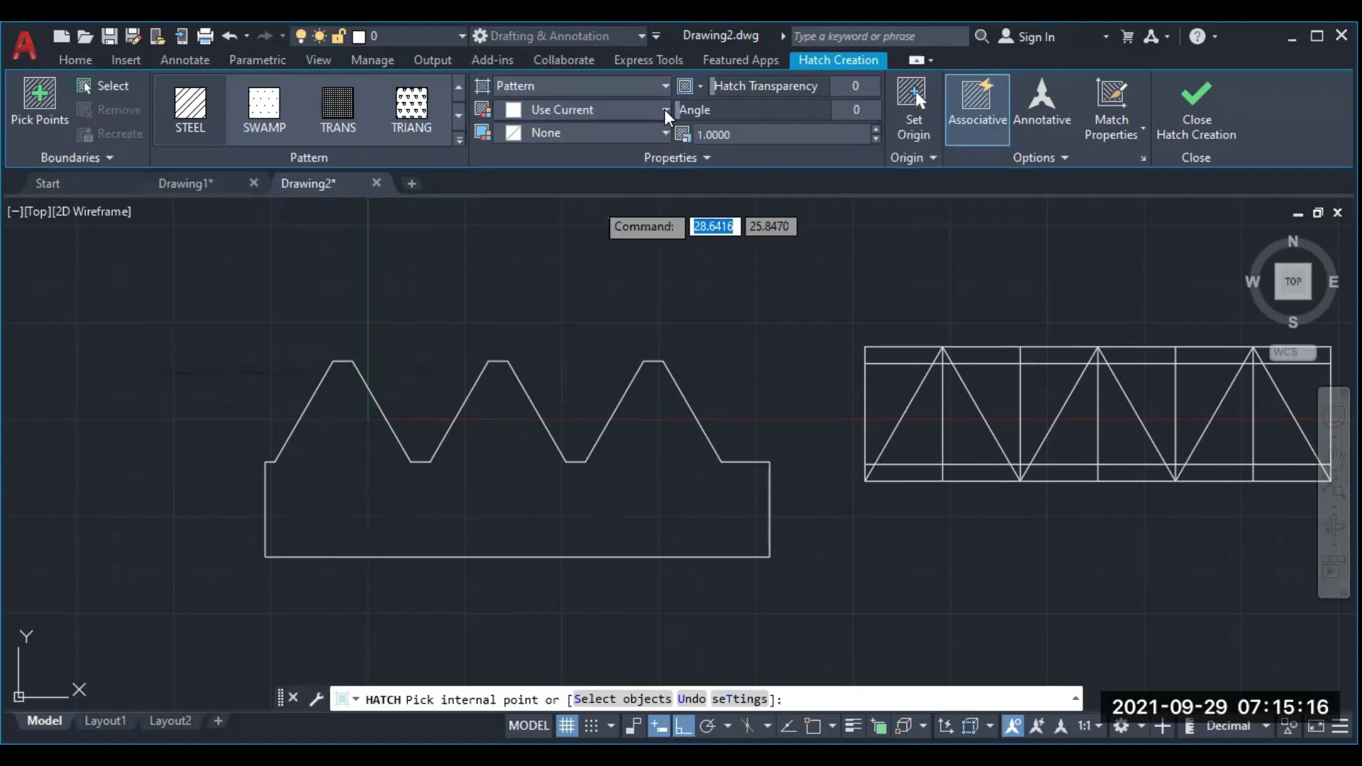
pyautogui.click(508, 336)
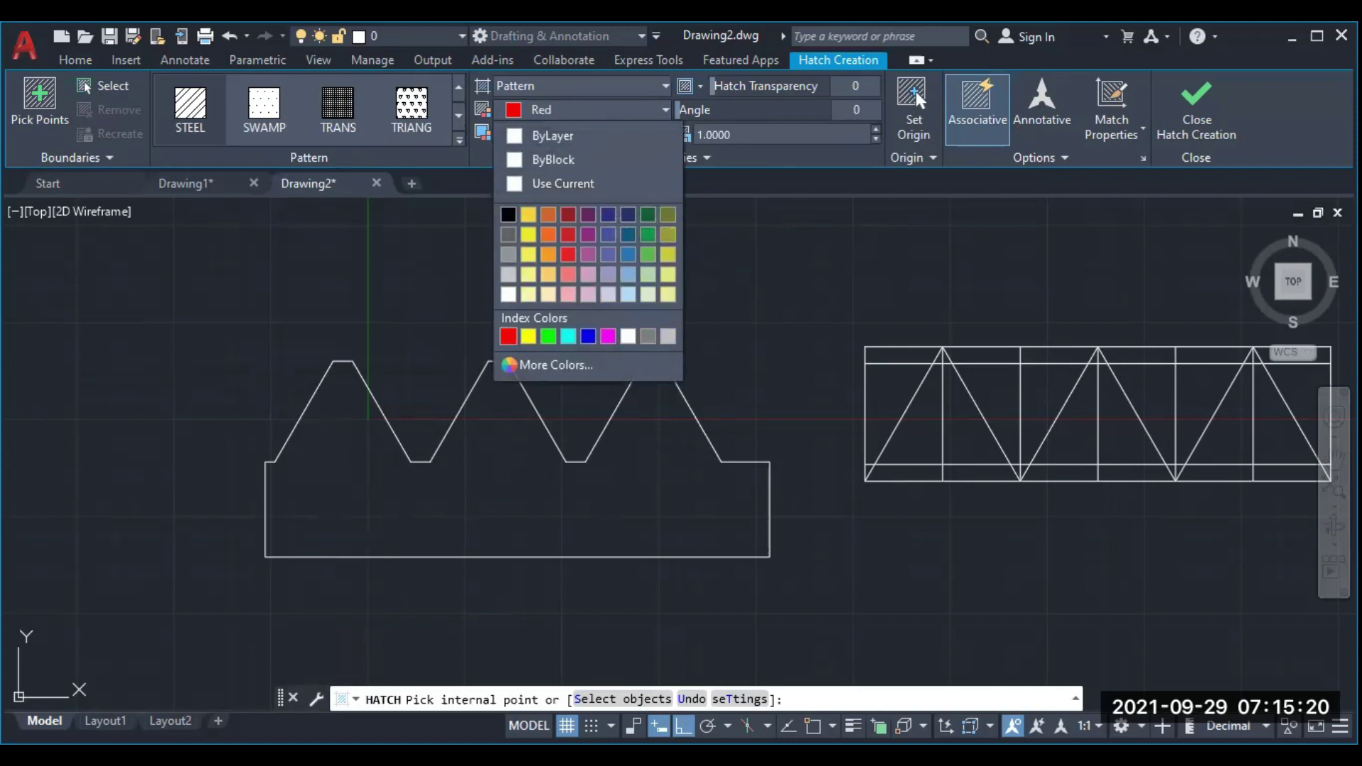
# Fill the closed tooth profile and raise the hatch scale to 6
pyautogui.click(518, 511)
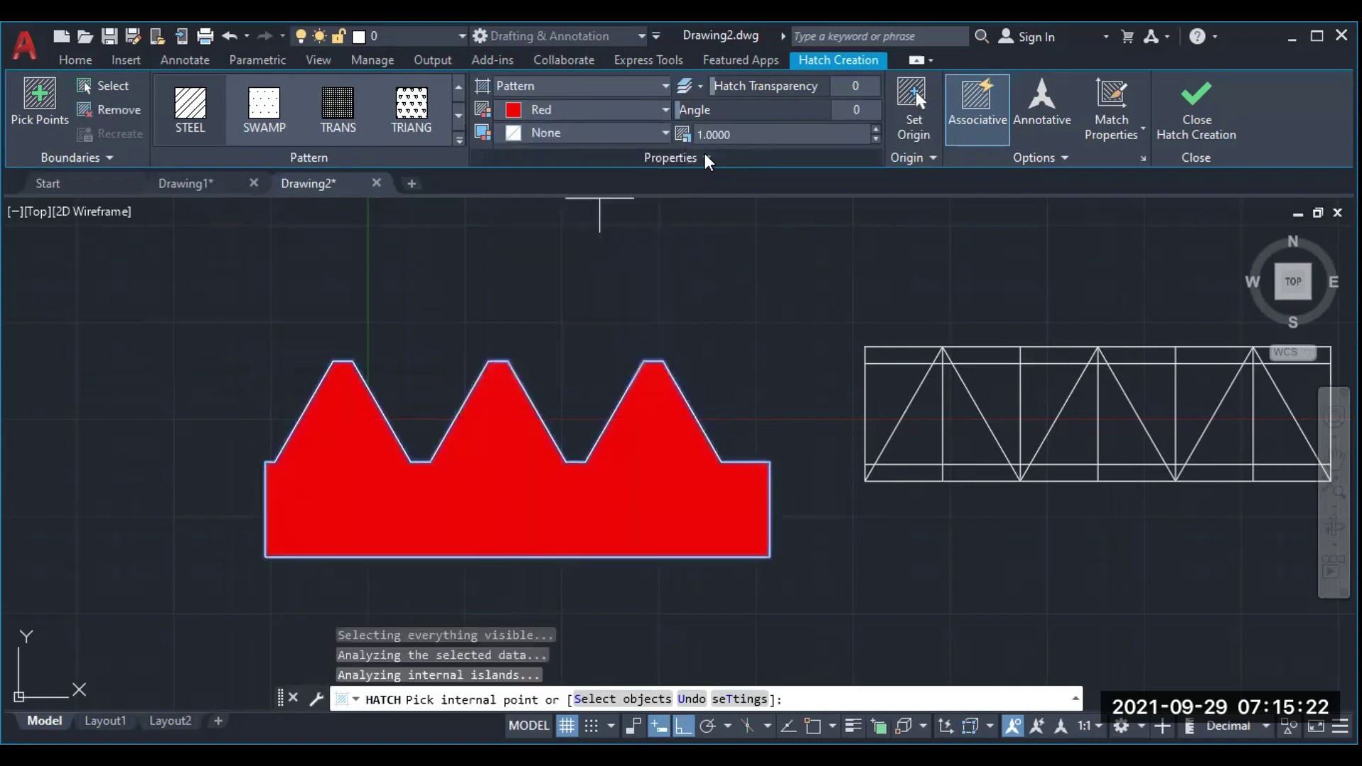
pyautogui.click(878, 129)
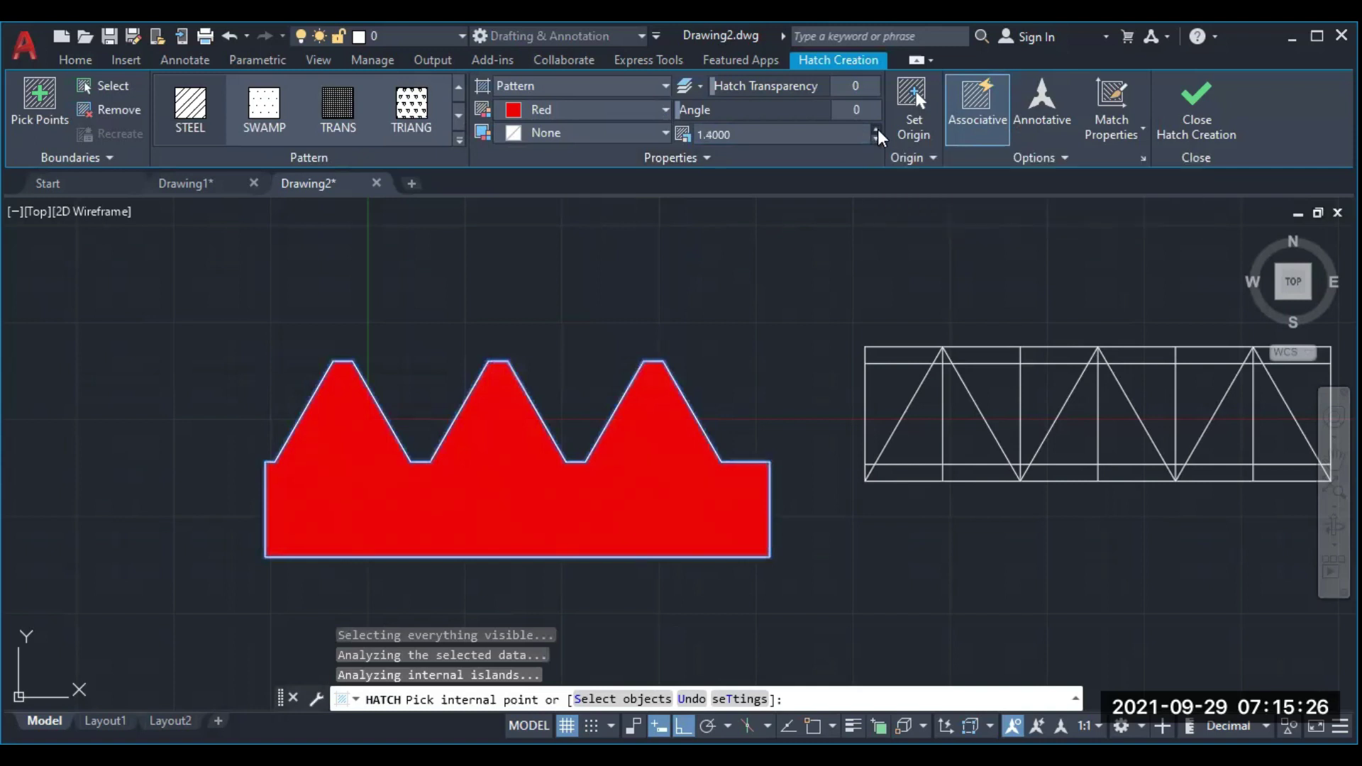
pyautogui.click(878, 129)
pyautogui.click(878, 129)
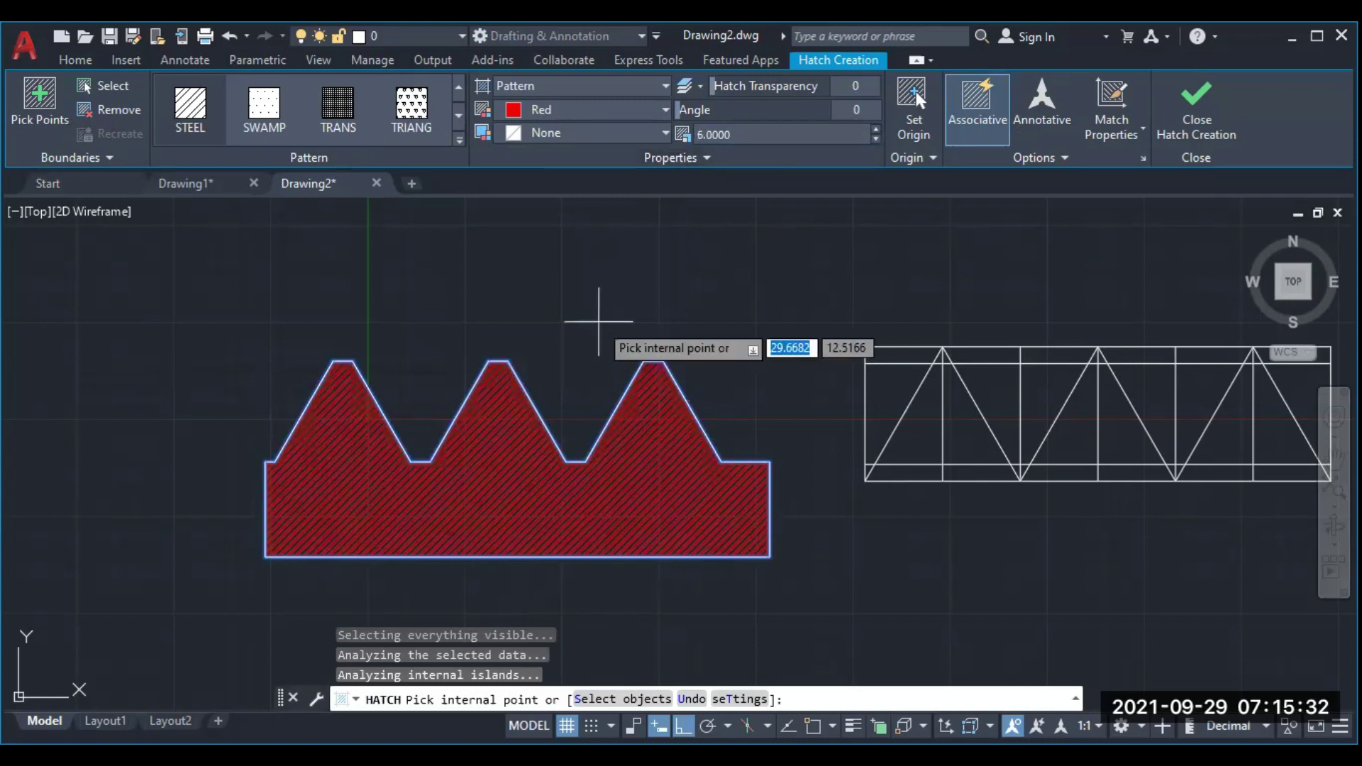
# Finish the hatch and add the 20.0000 crest pitch and 60° flank dimensions
pyautogui.press('Return')
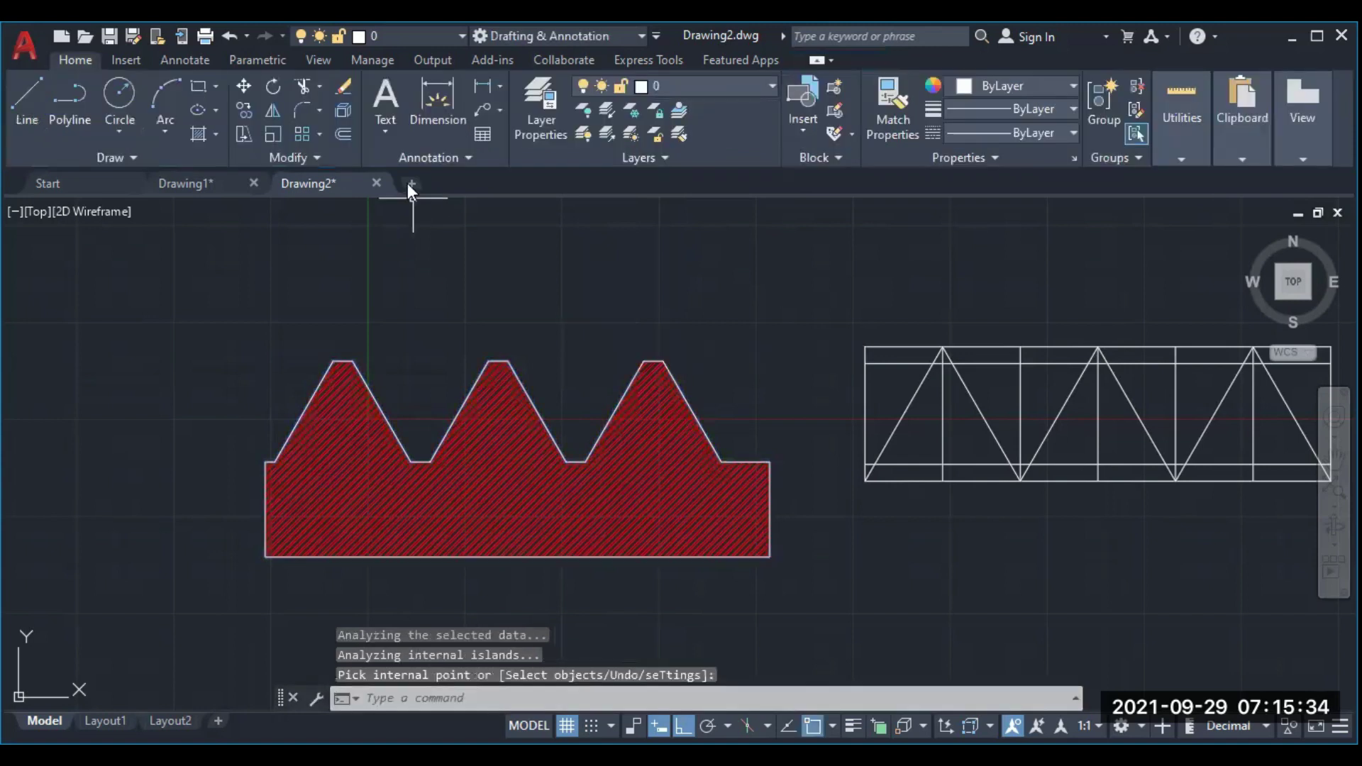
pyautogui.click(484, 85)
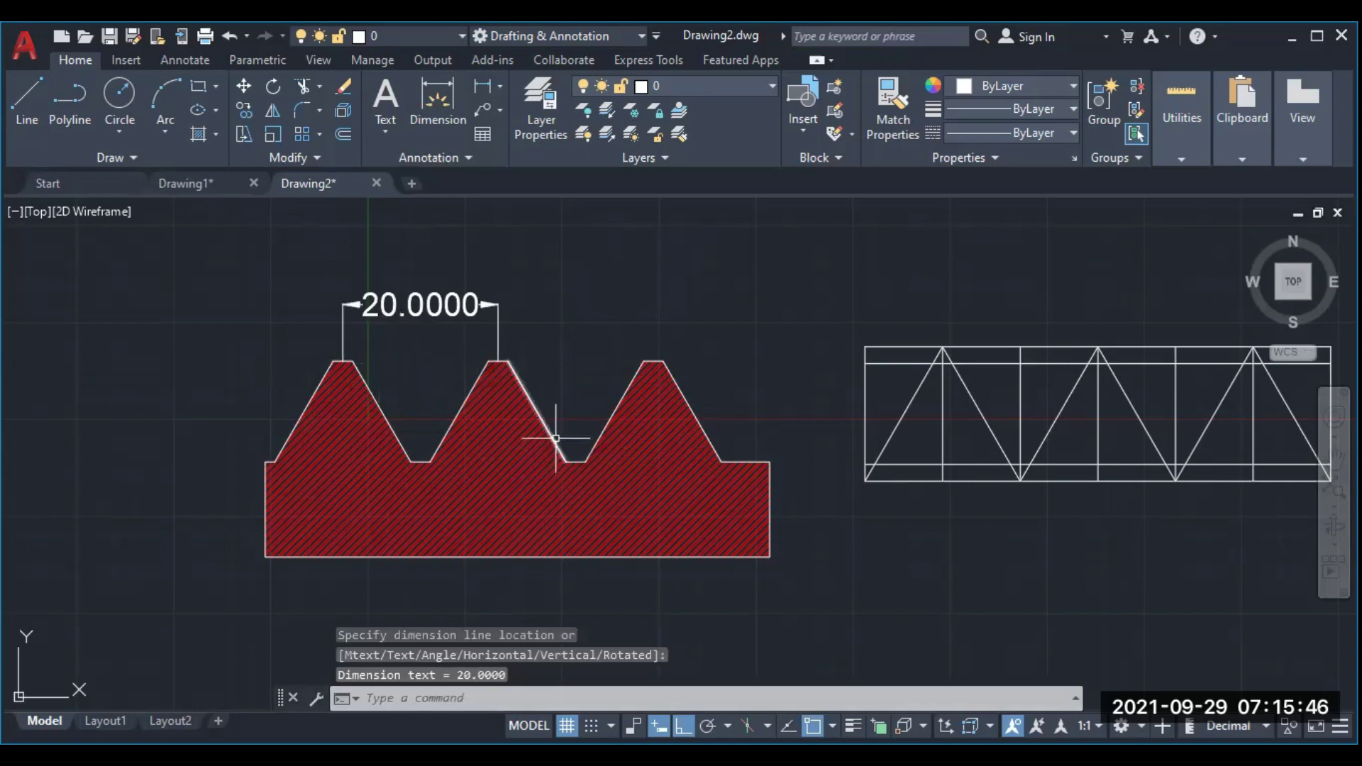
pyautogui.click(497, 88)
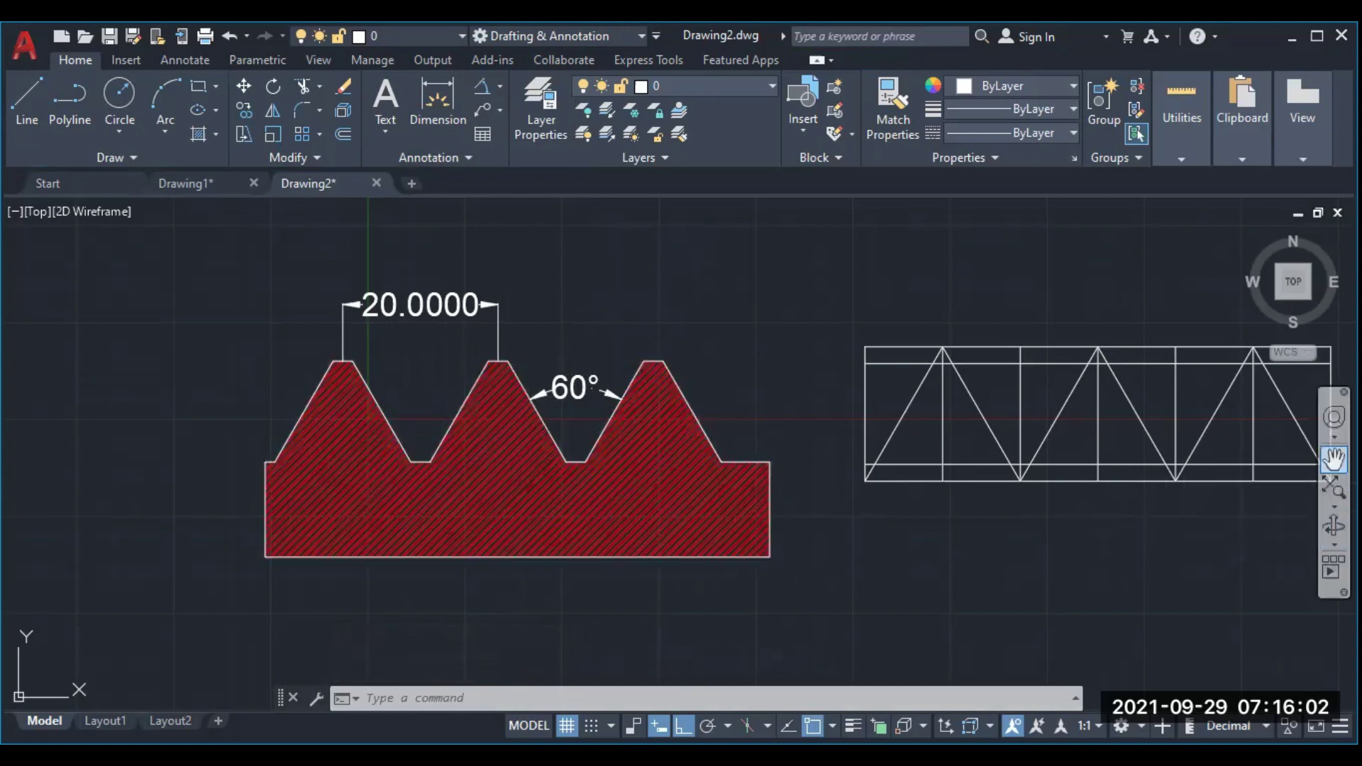
pyautogui.click(1333, 459)
# Pan the view to centre the sharp-tooth truss diagram
pyautogui.moveTo(1156, 561); pyautogui.dragTo(826, 542)
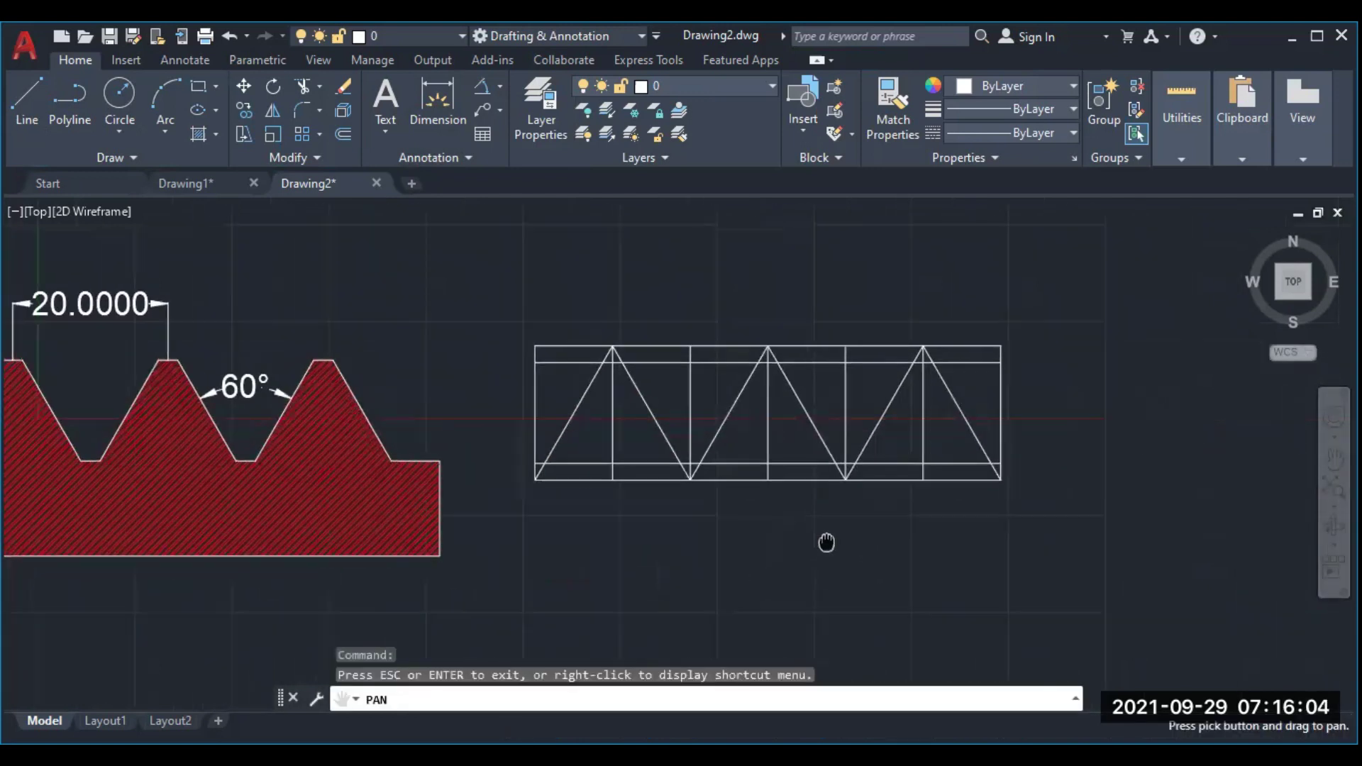
pyautogui.scroll(-2, 828, 539)
pyautogui.scroll(2, 829, 539)
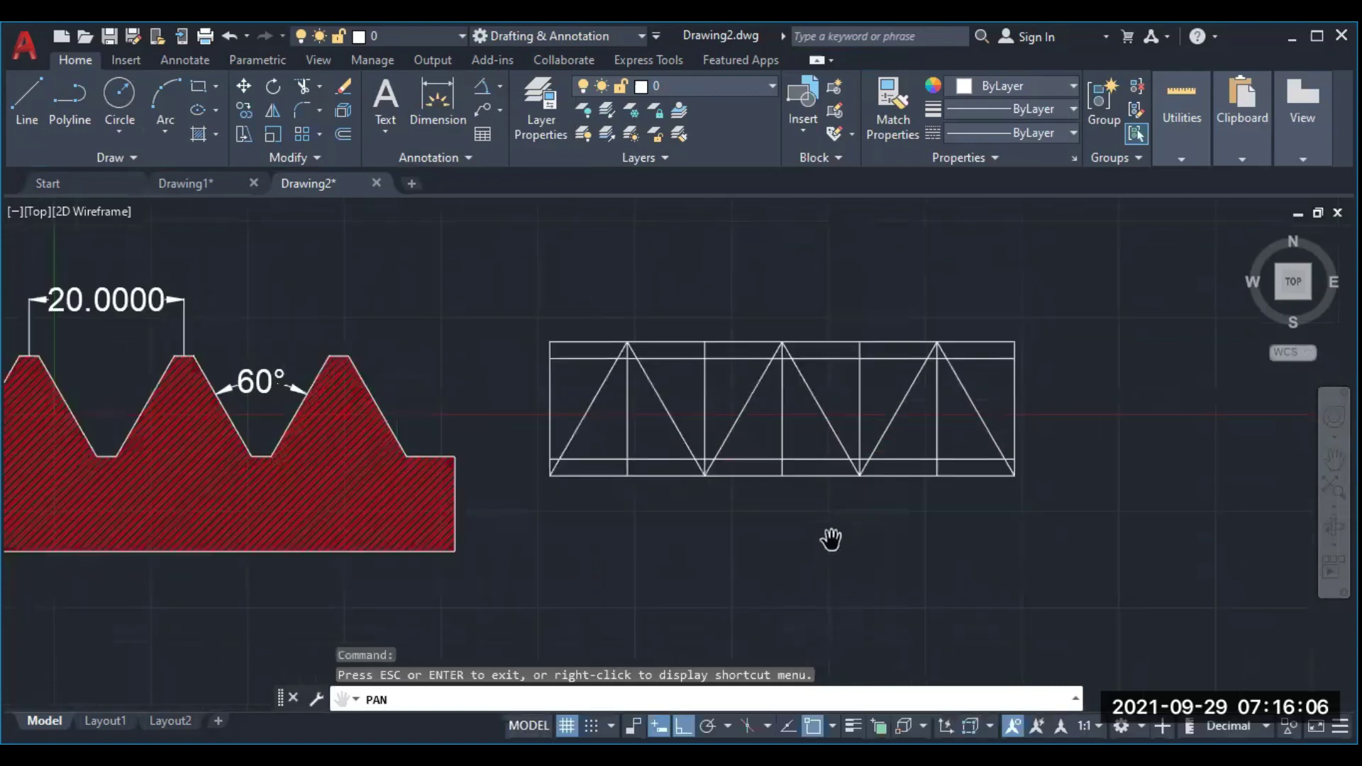
pyautogui.rightClick(1118, 451)
pyautogui.click(1185, 449)
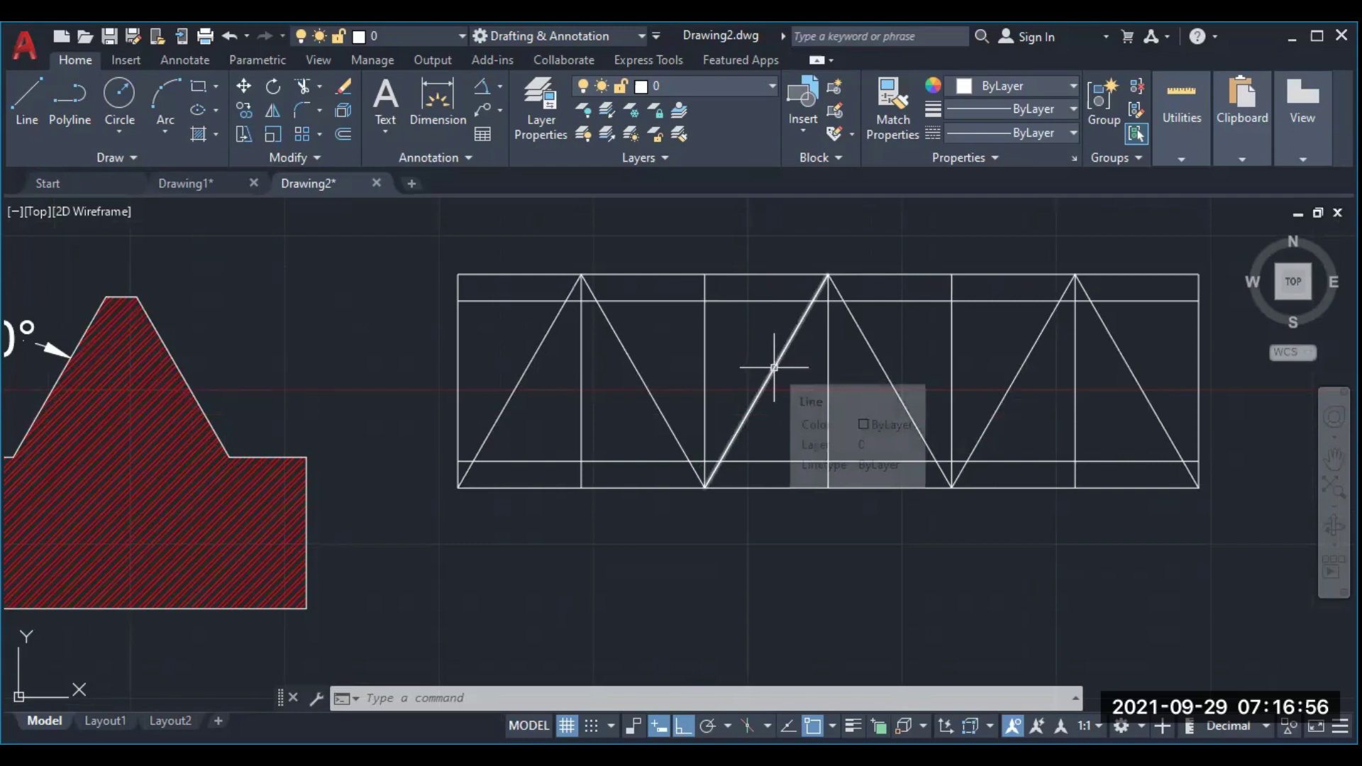
# Offset the upper and lower horizontal lines 2.866 inward
pyautogui.click(343, 135)
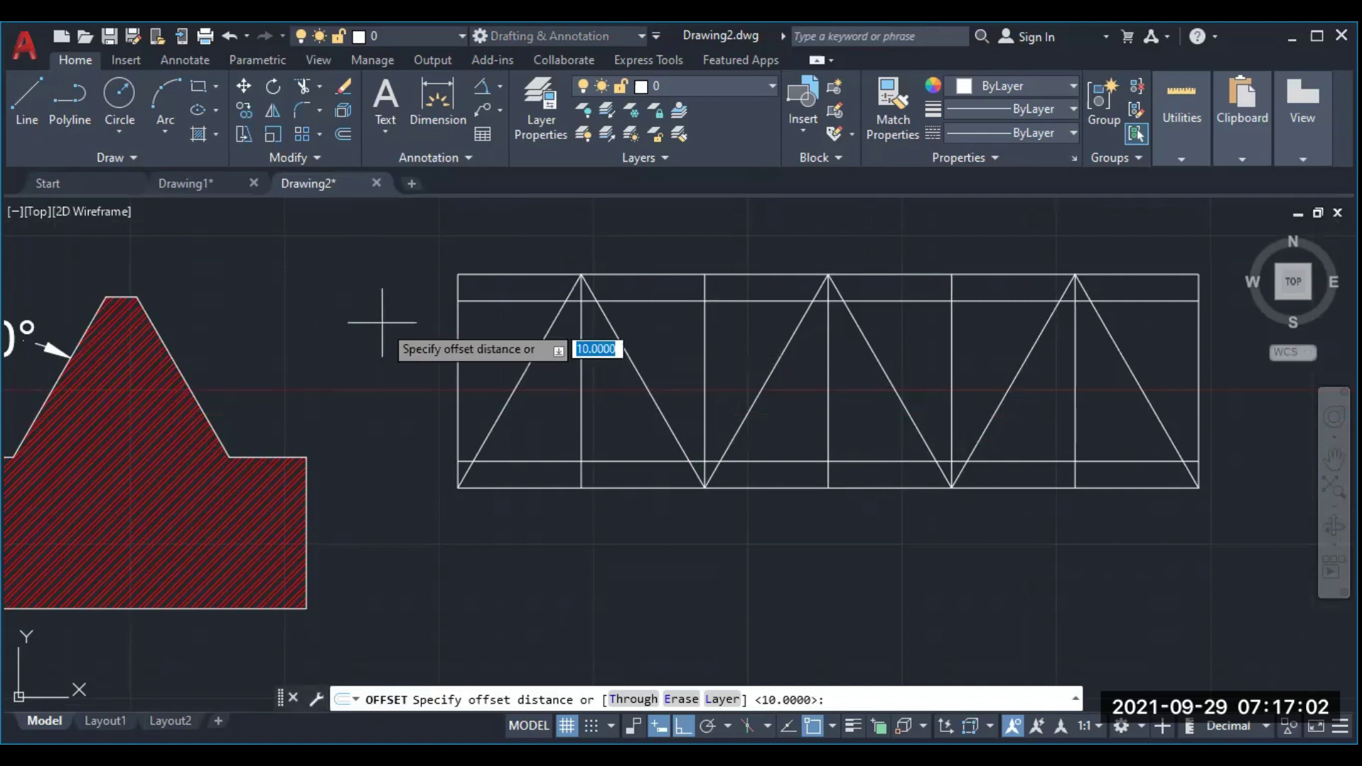
pyautogui.write('2.')
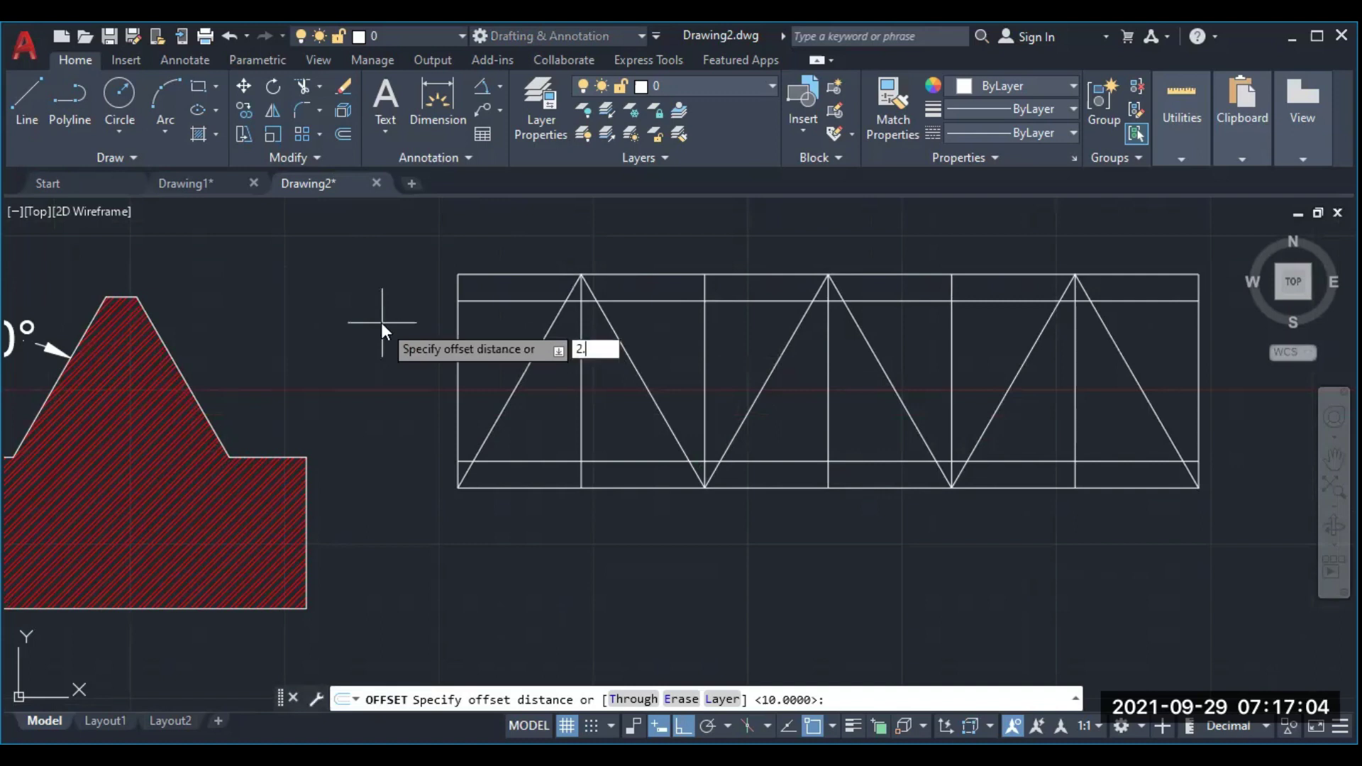
pyautogui.write('866')
pyautogui.press('Return')
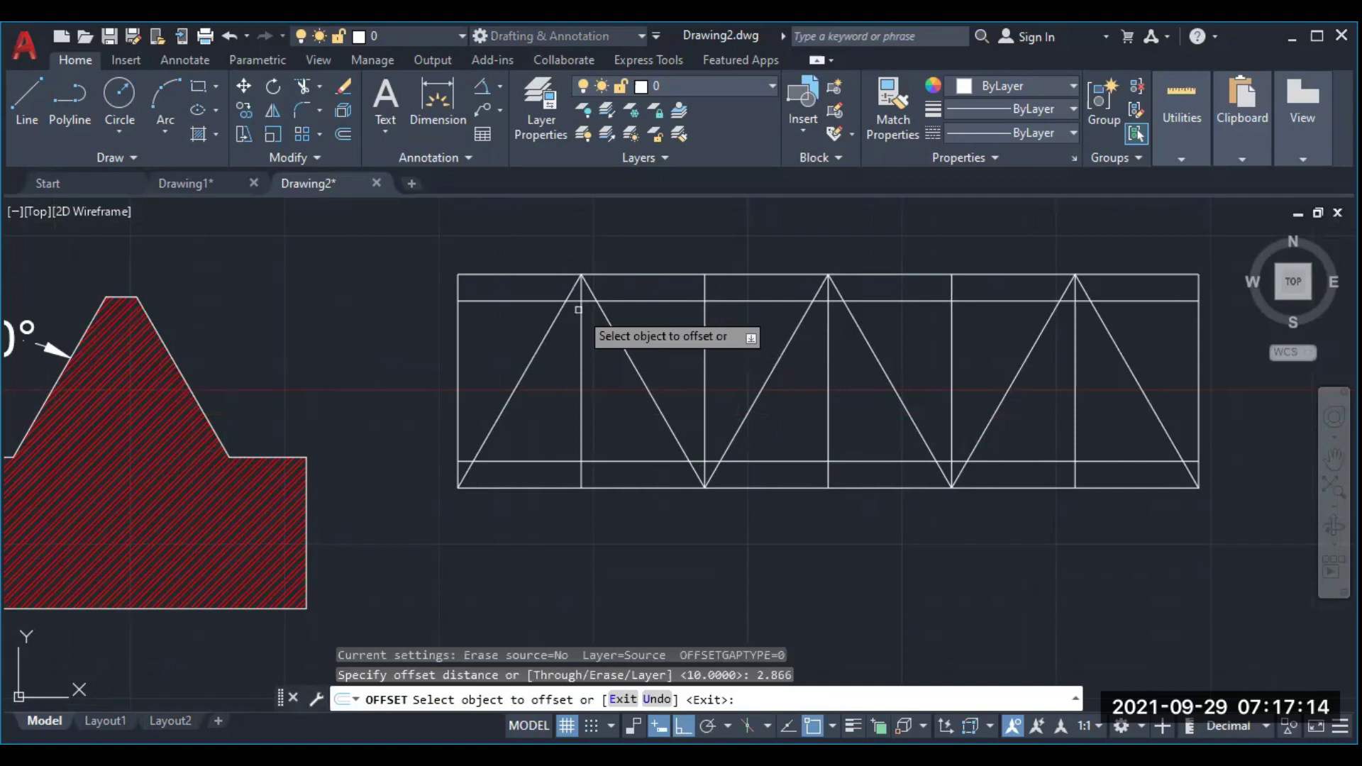
pyautogui.click(581, 300)
pyautogui.click(586, 326)
pyautogui.click(659, 461)
pyautogui.click(659, 433)
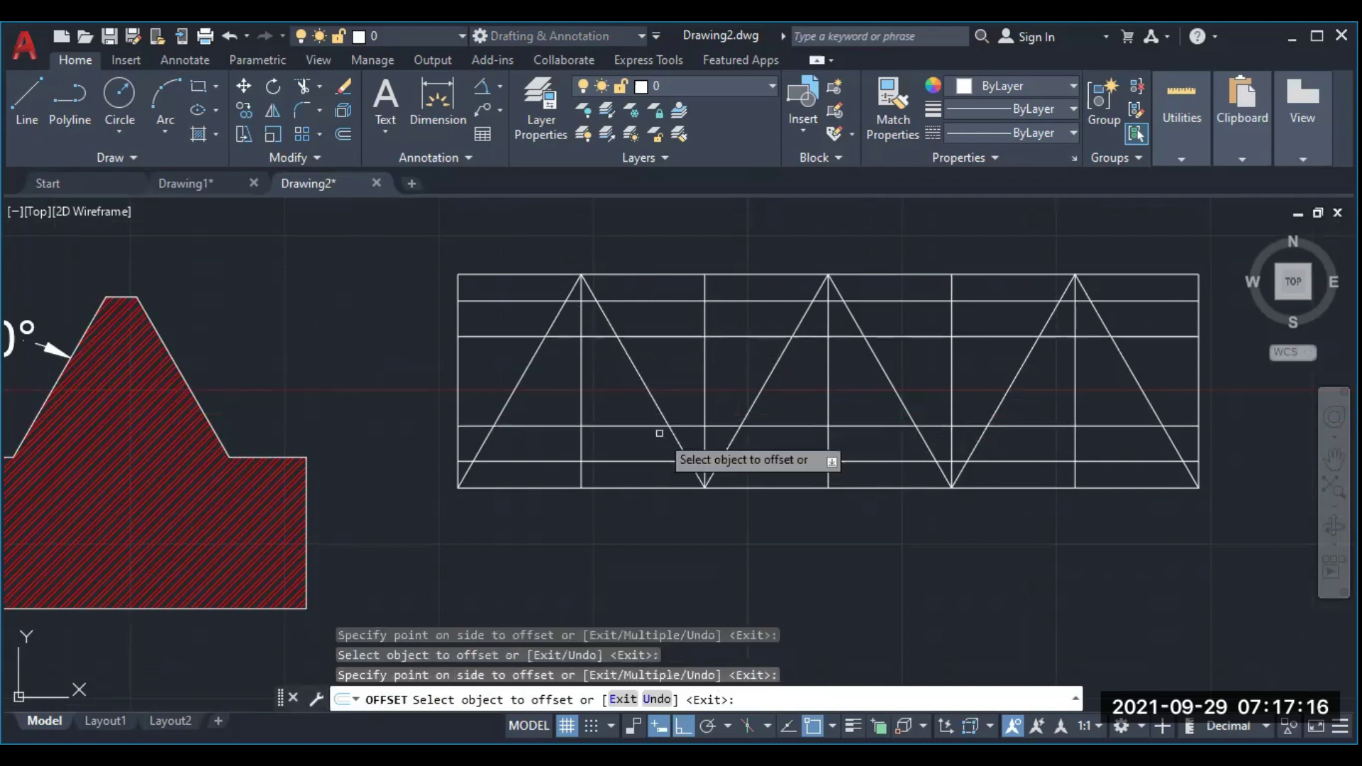
pyautogui.press('Return')
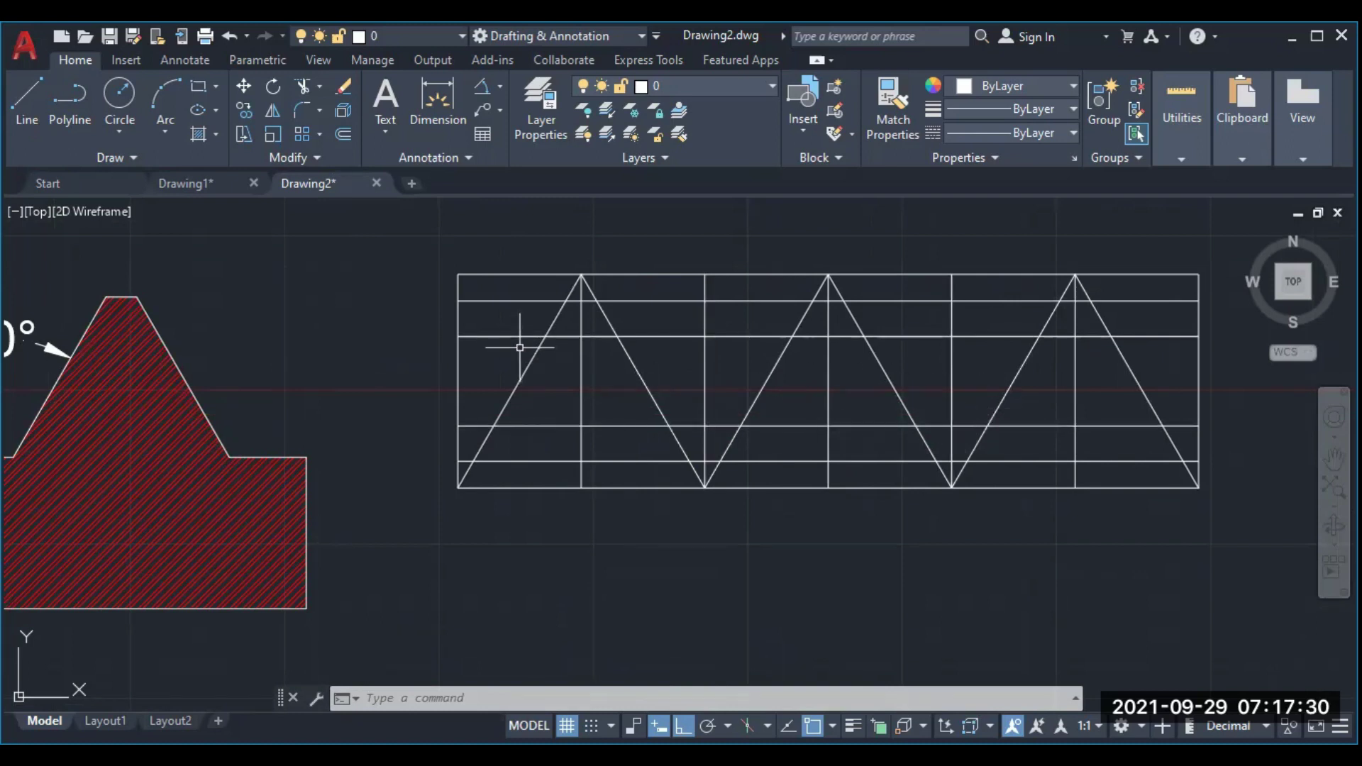
# Draw a 2.866-radius circle centred on the first root's vertical line
pyautogui.click(126, 133)
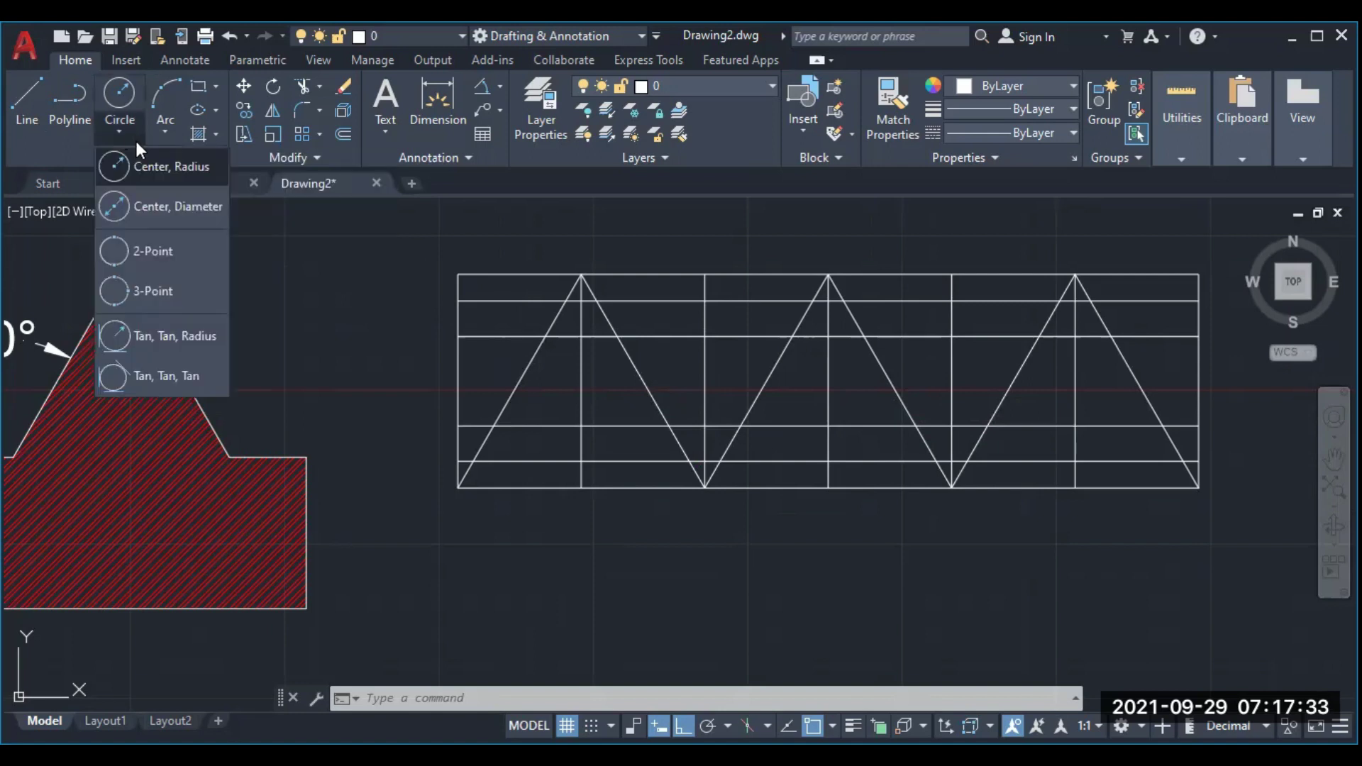
pyautogui.click(159, 171)
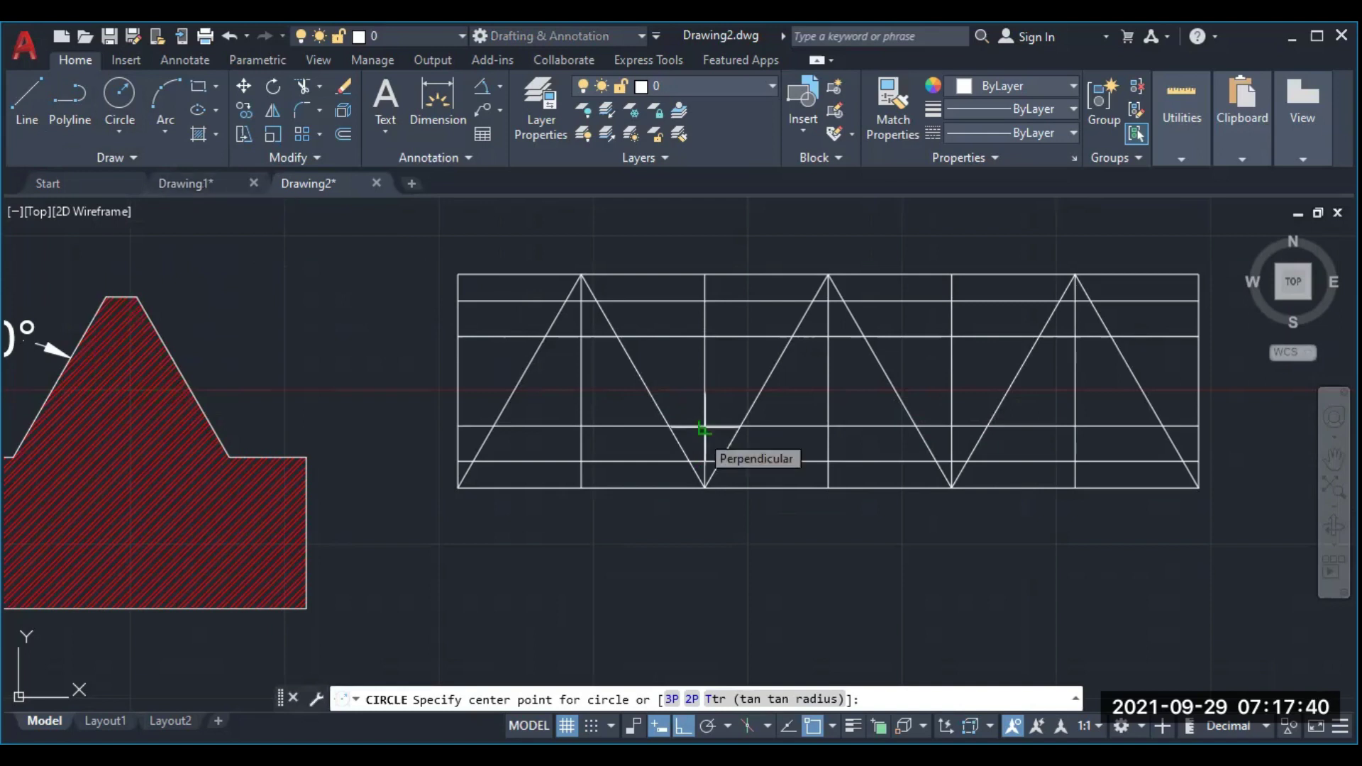
pyautogui.click(704, 427)
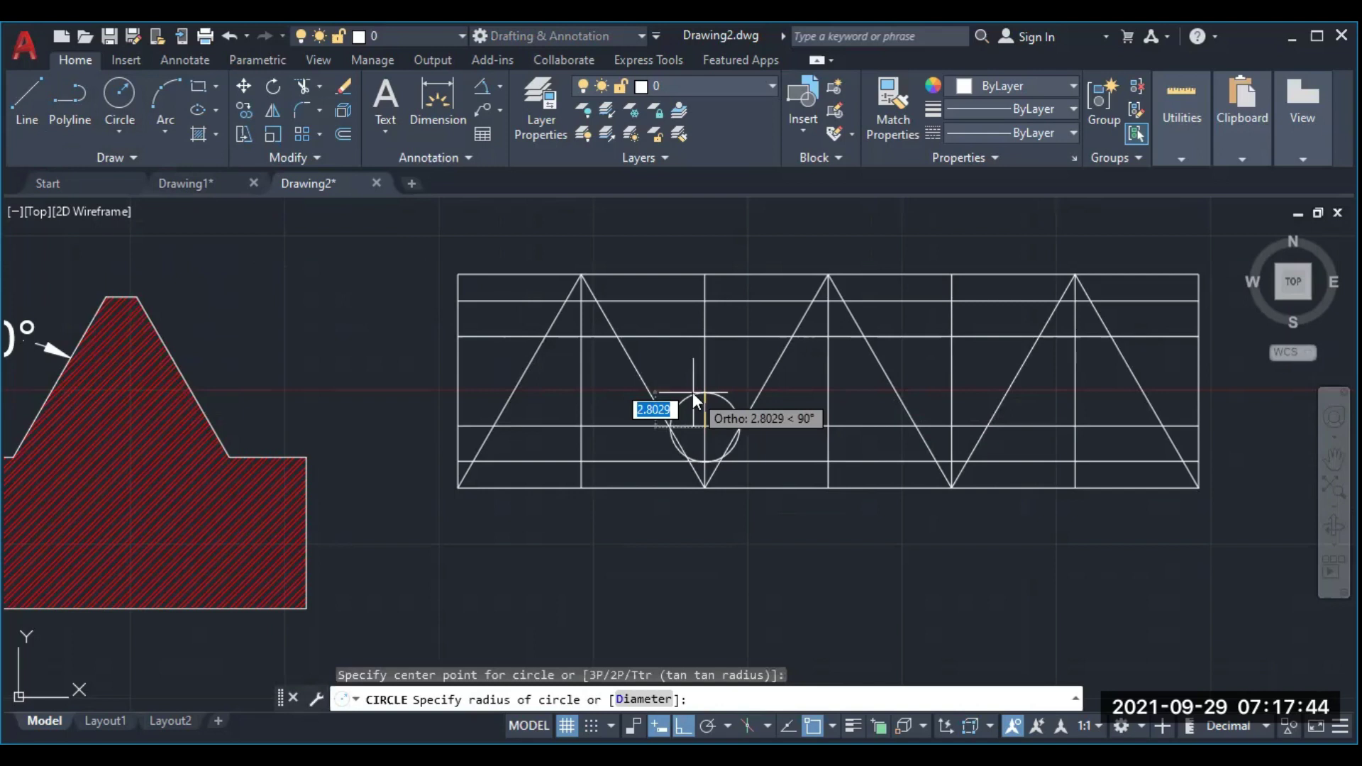
pyautogui.write('2.866')
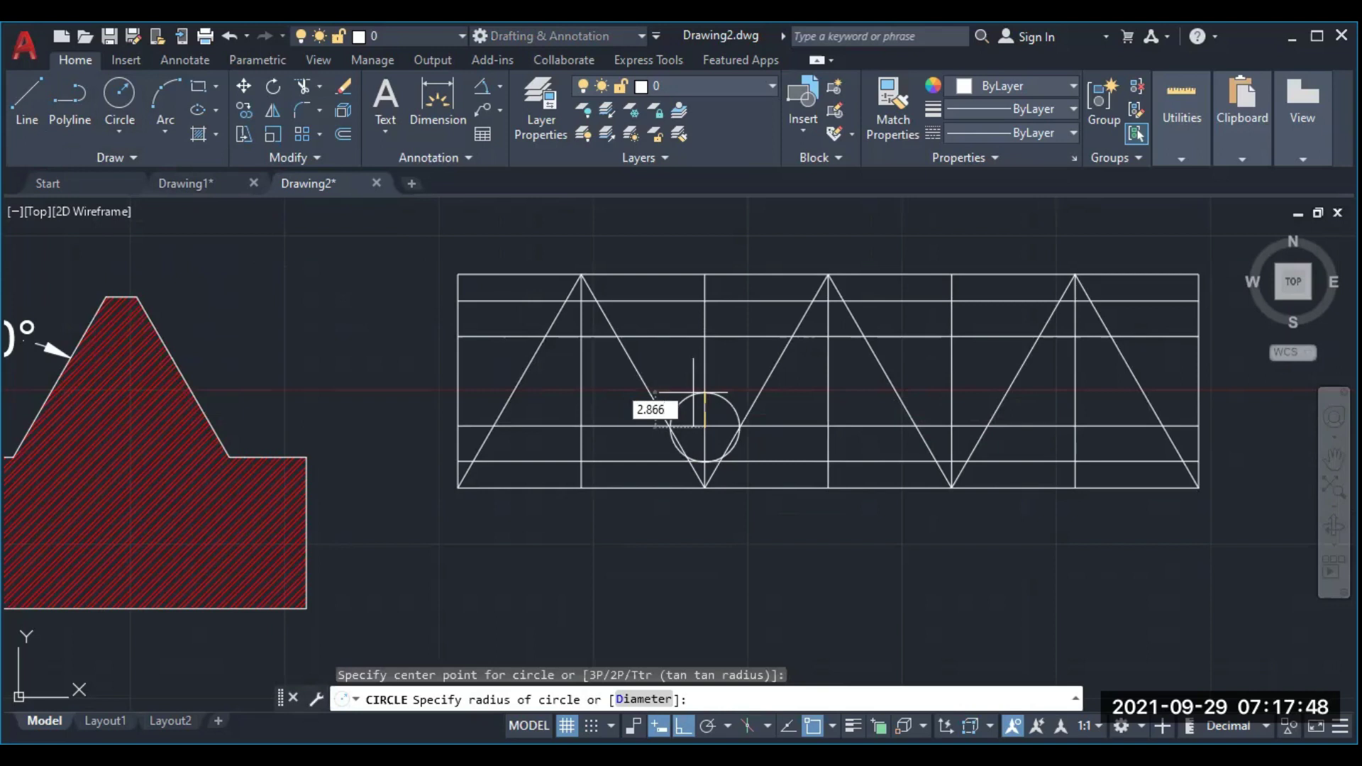
pyautogui.press('Return')
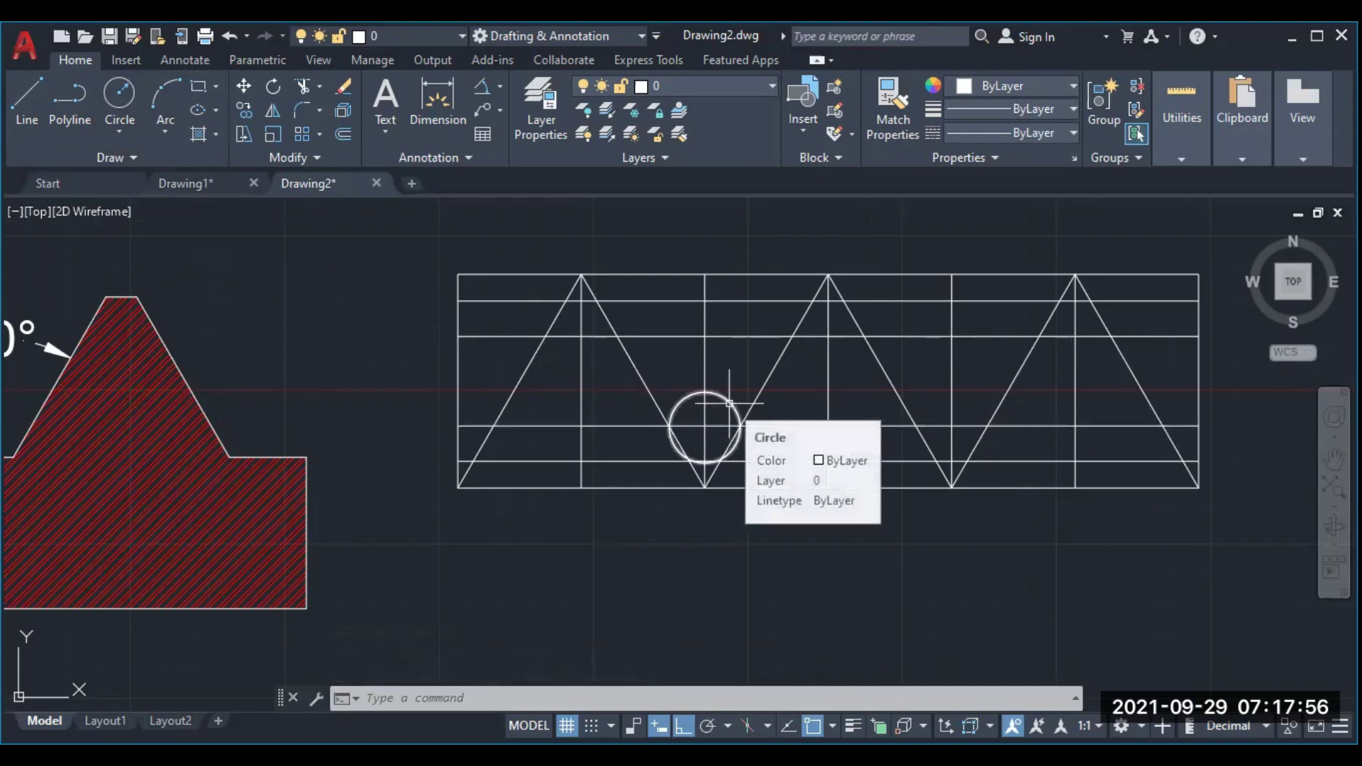
# Copy the circle from the root vertex to the first crest intersection, then recentre the view
pyautogui.click(729, 404)
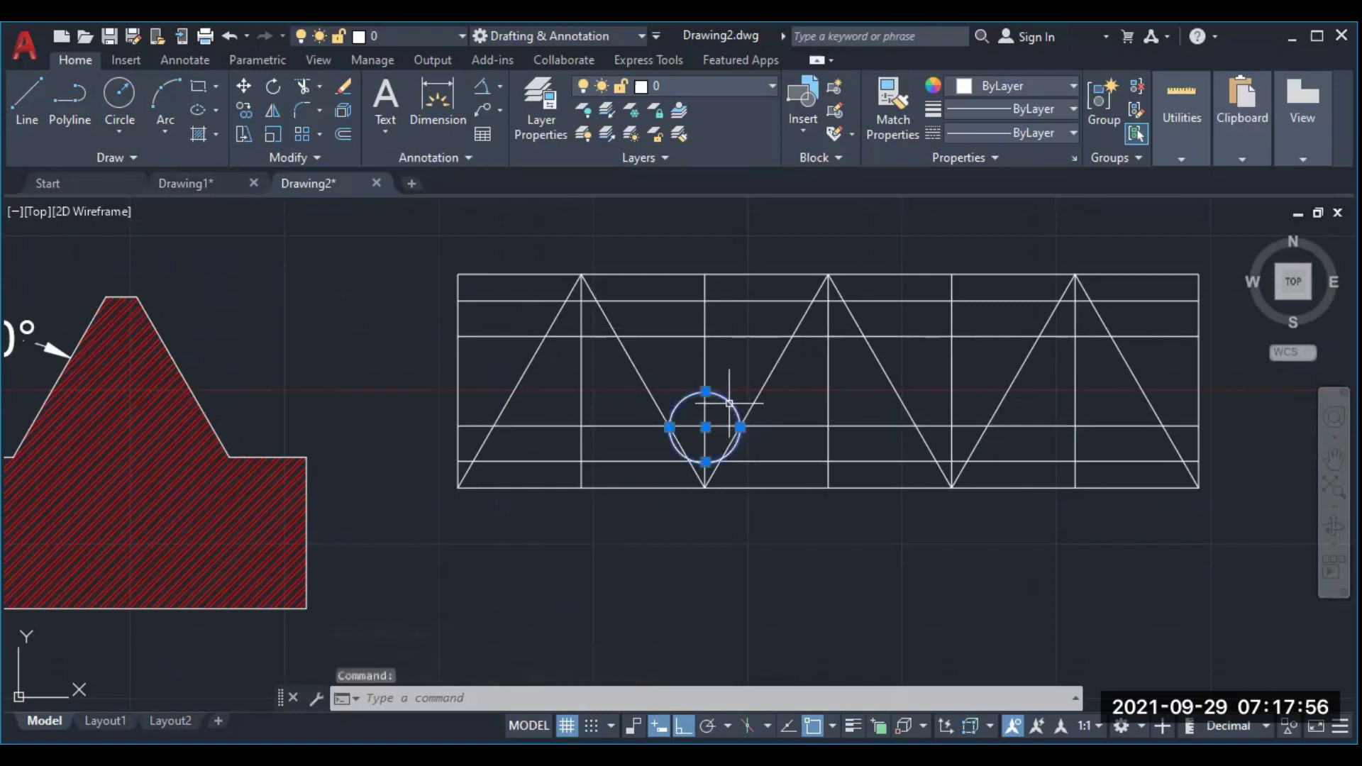
pyautogui.click(250, 110)
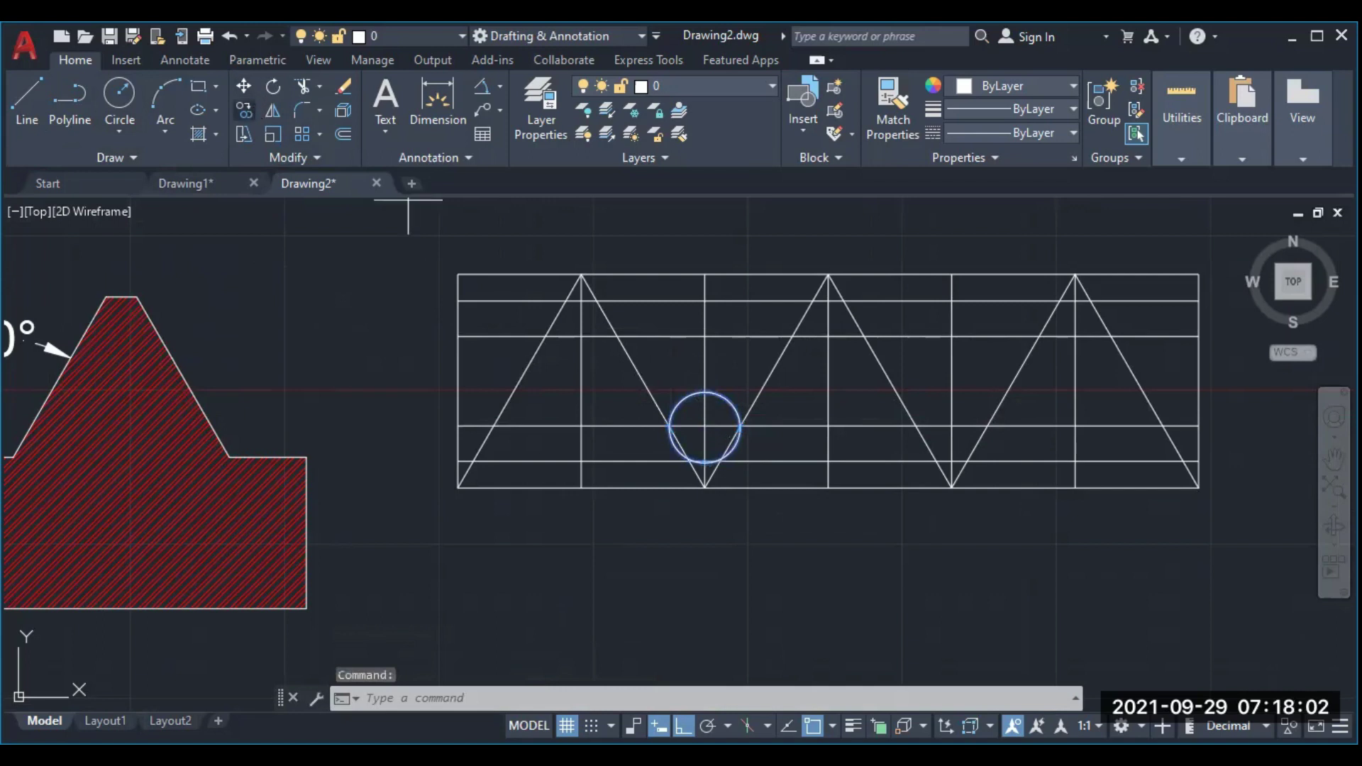
pyautogui.click(244, 109)
pyautogui.click(704, 488)
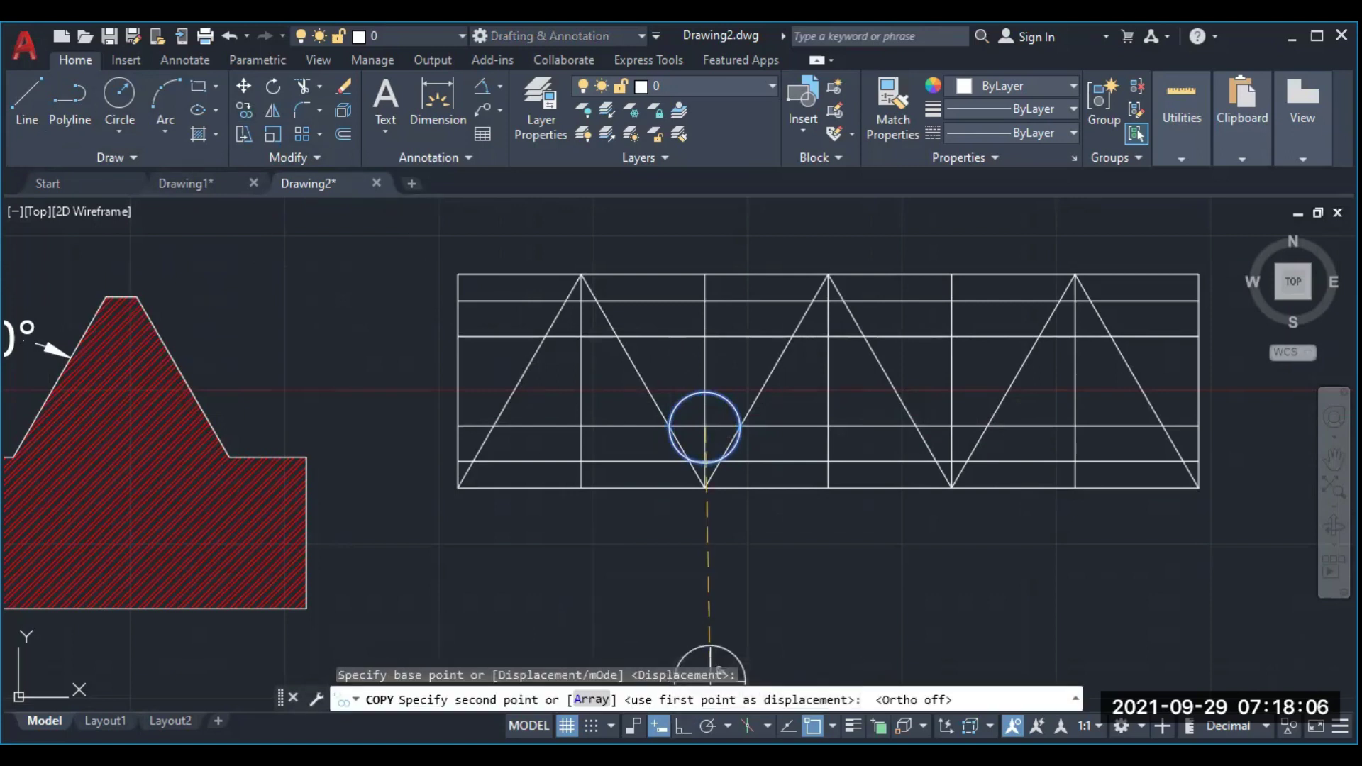
pyautogui.click(580, 336)
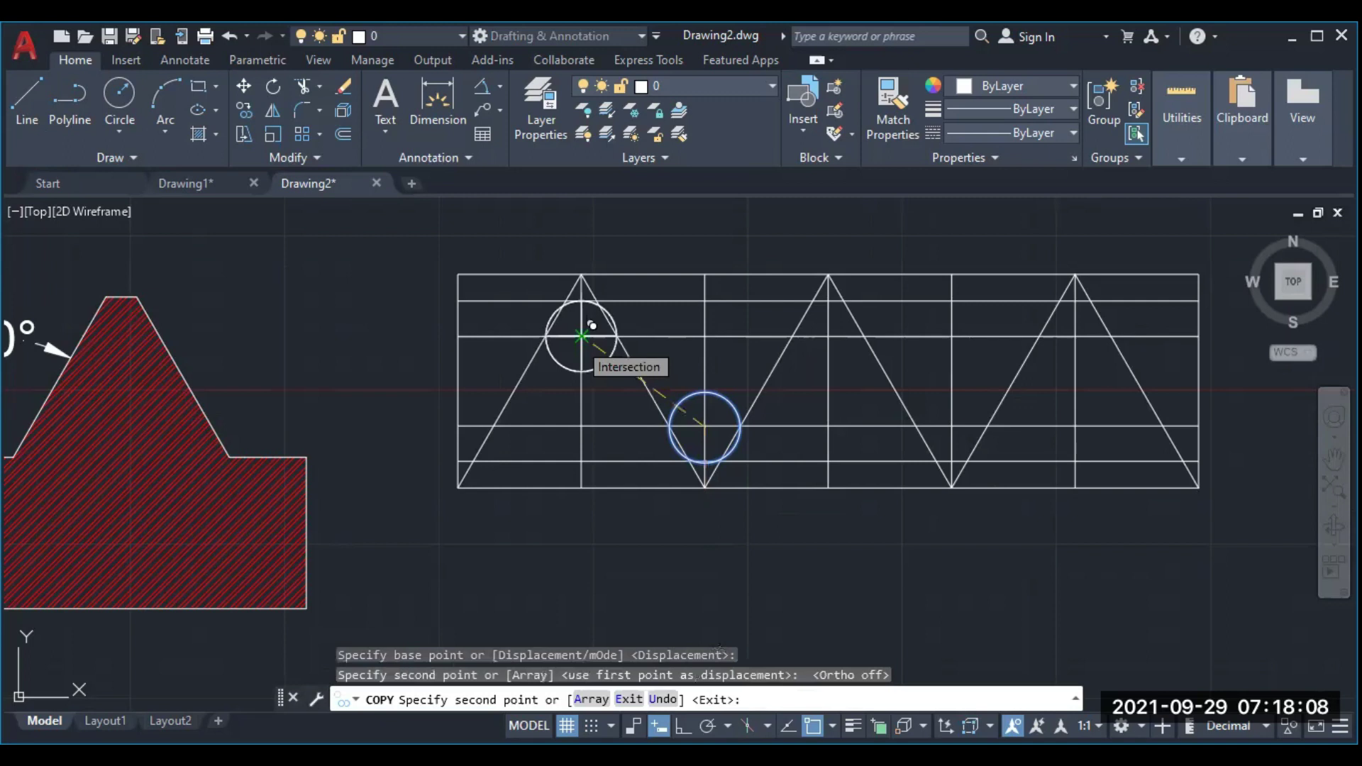
pyautogui.press('Return')
pyautogui.scroll(2, 709, 397)
pyautogui.scroll(-2, 709, 397)
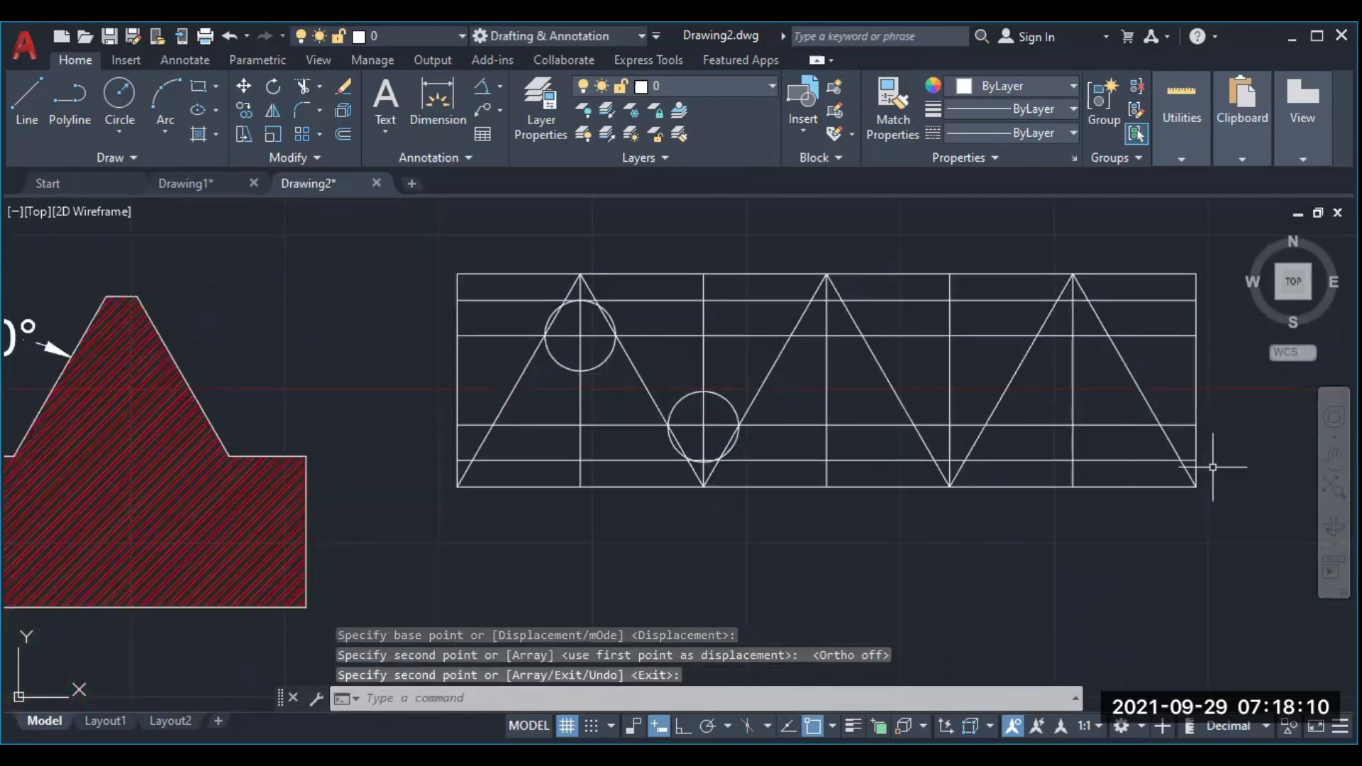
pyautogui.click(1334, 459)
pyautogui.moveTo(1154, 474); pyautogui.dragTo(1015, 499)
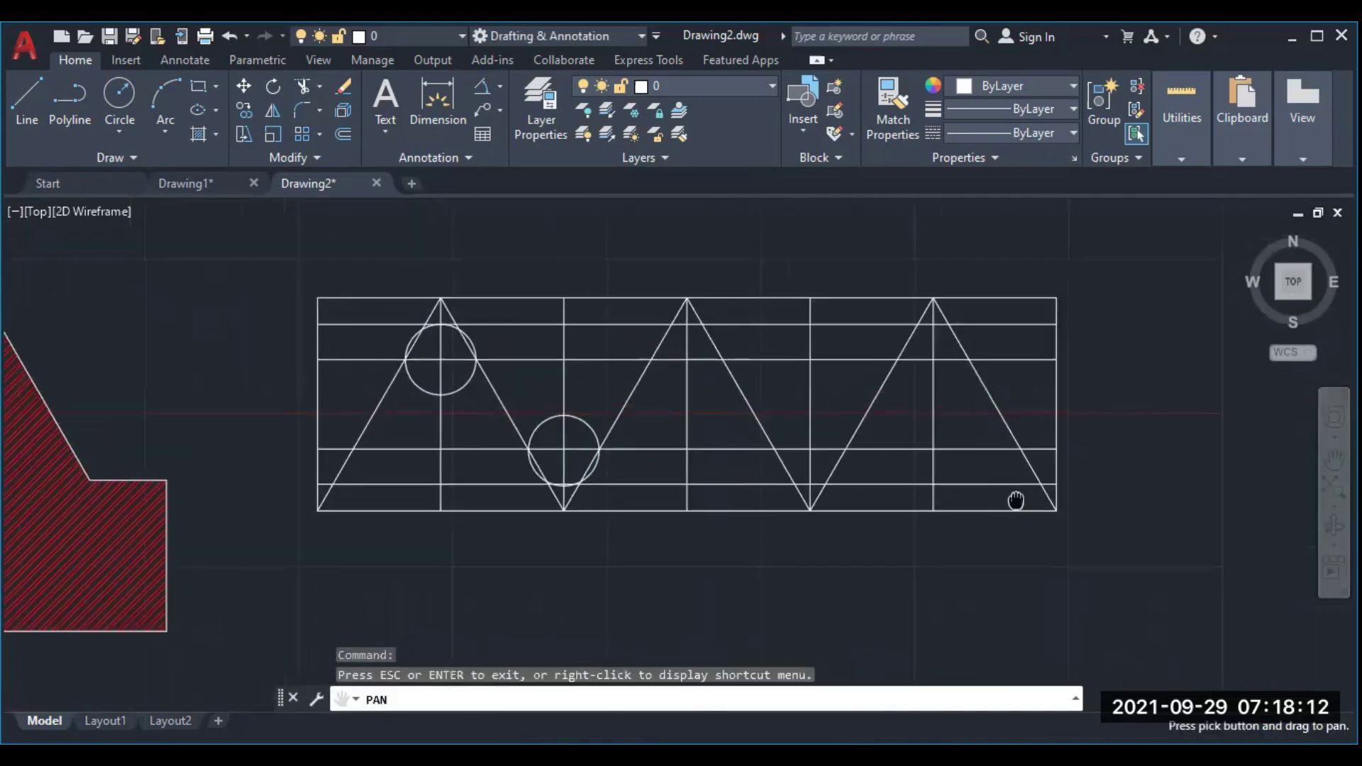
pyautogui.rightClick(1152, 418)
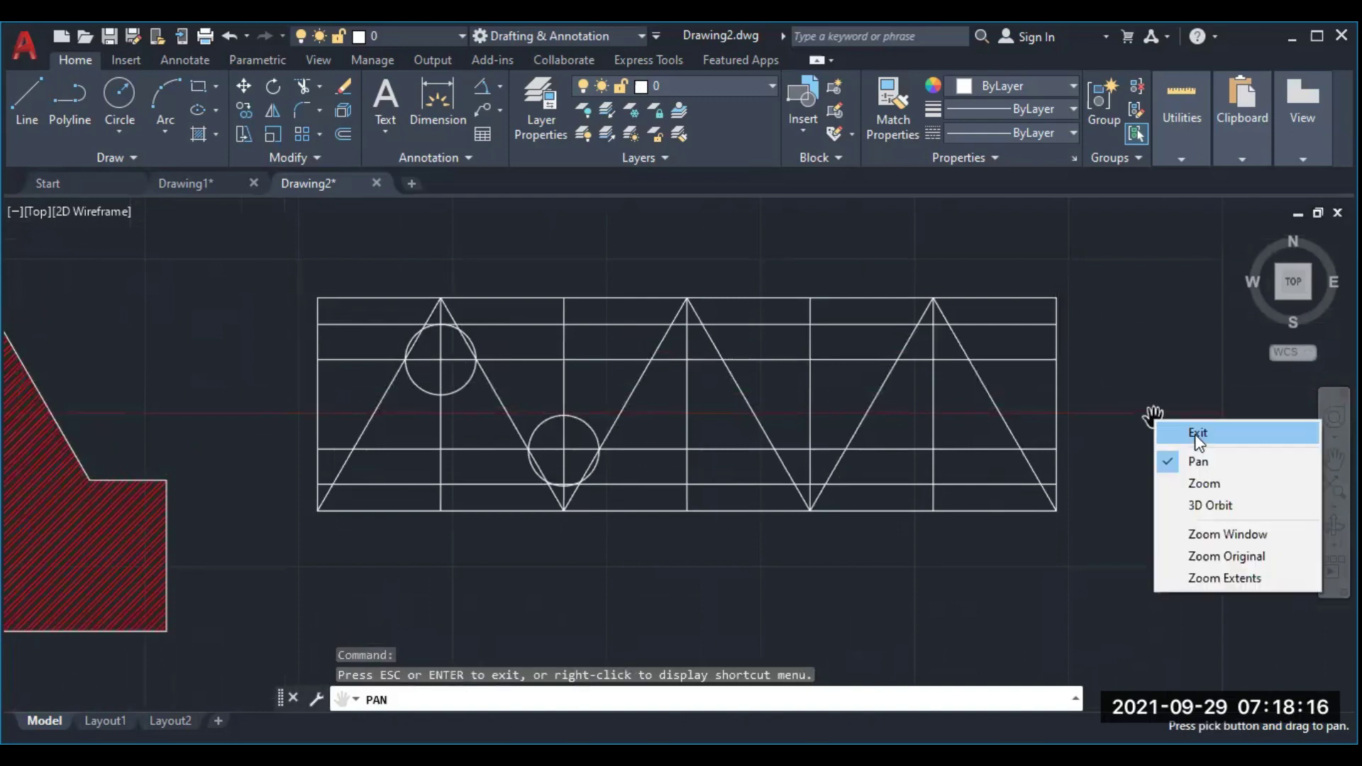
# Trim the circles into rounded crest and root arcs and copy the root arc to the valleys
pyautogui.click(1178, 431)
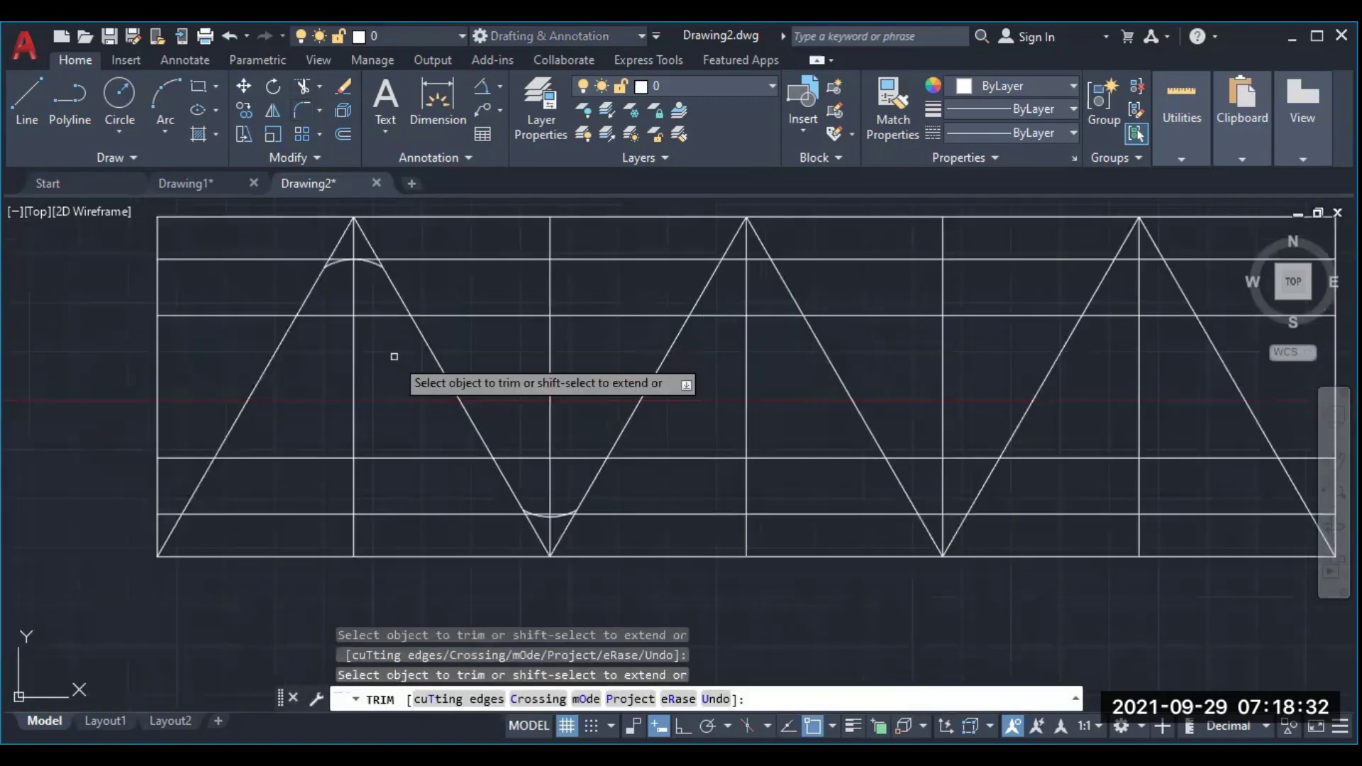
pyautogui.press('Return')
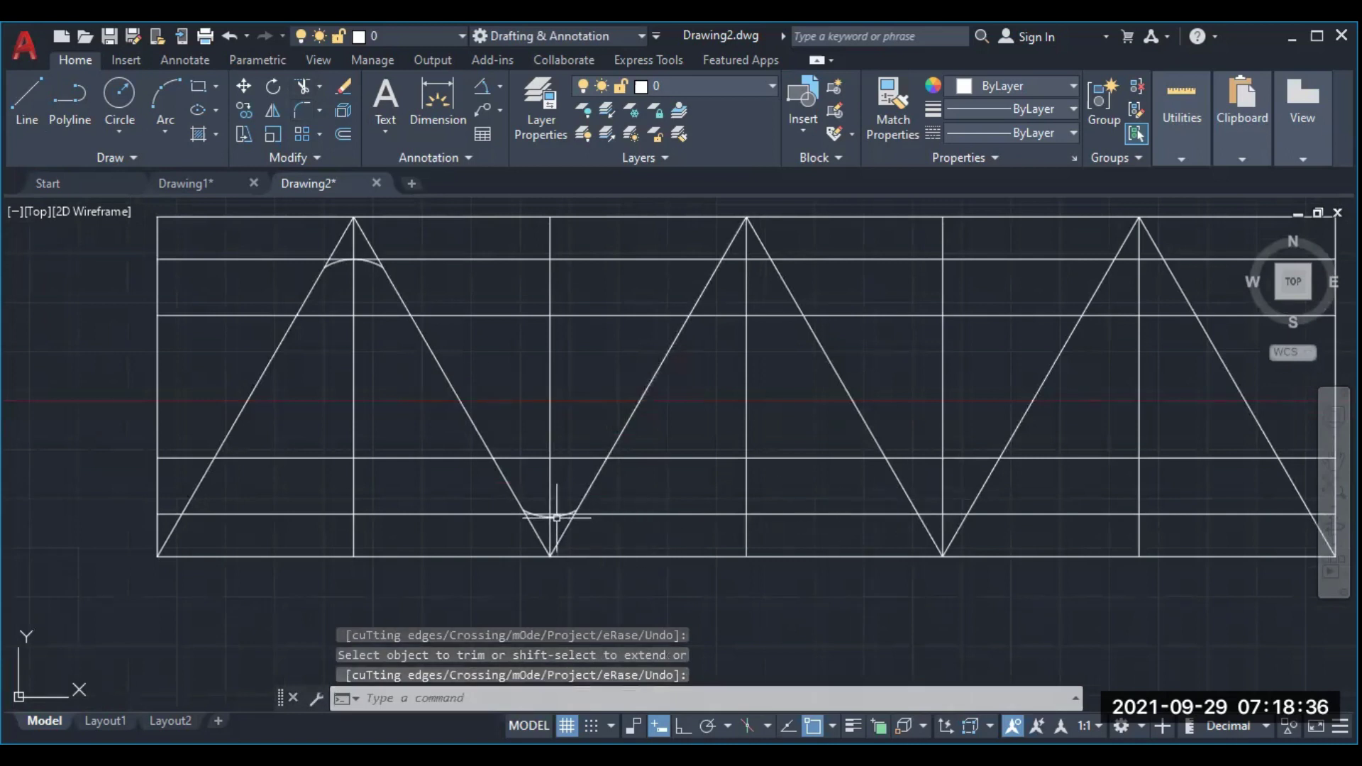
pyautogui.rightClick(556, 515)
pyautogui.click(588, 541)
pyautogui.click(554, 516)
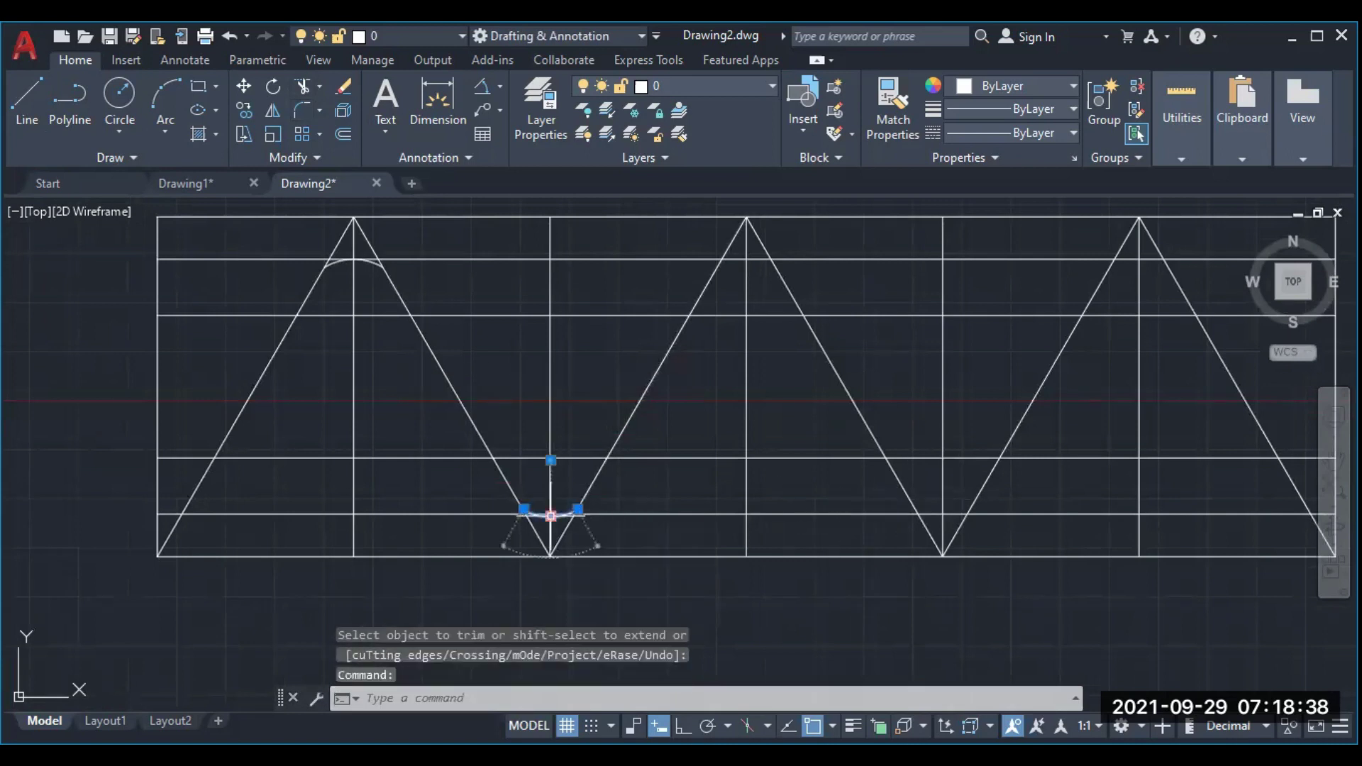
pyautogui.click(244, 110)
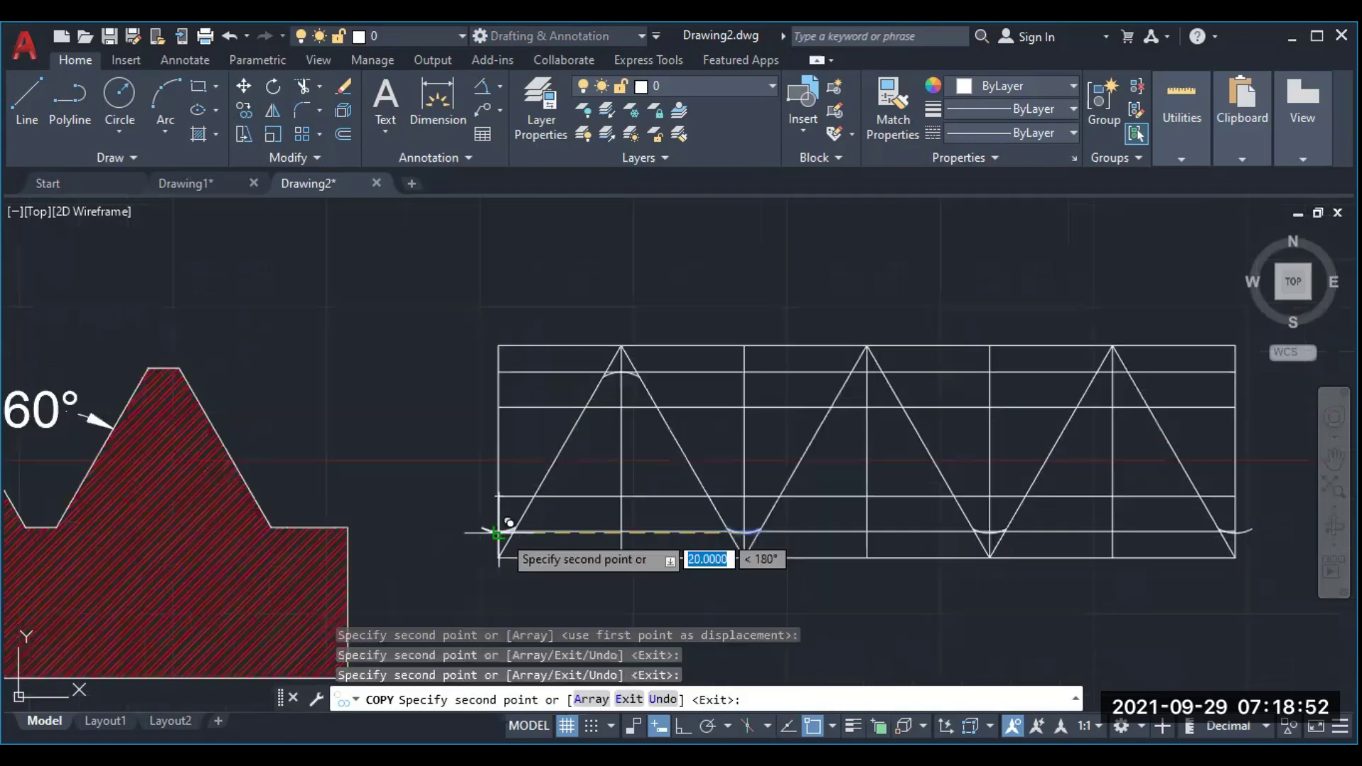
# Copy the rounded crest arc onto the middle and right peaks
pyautogui.press('Return')
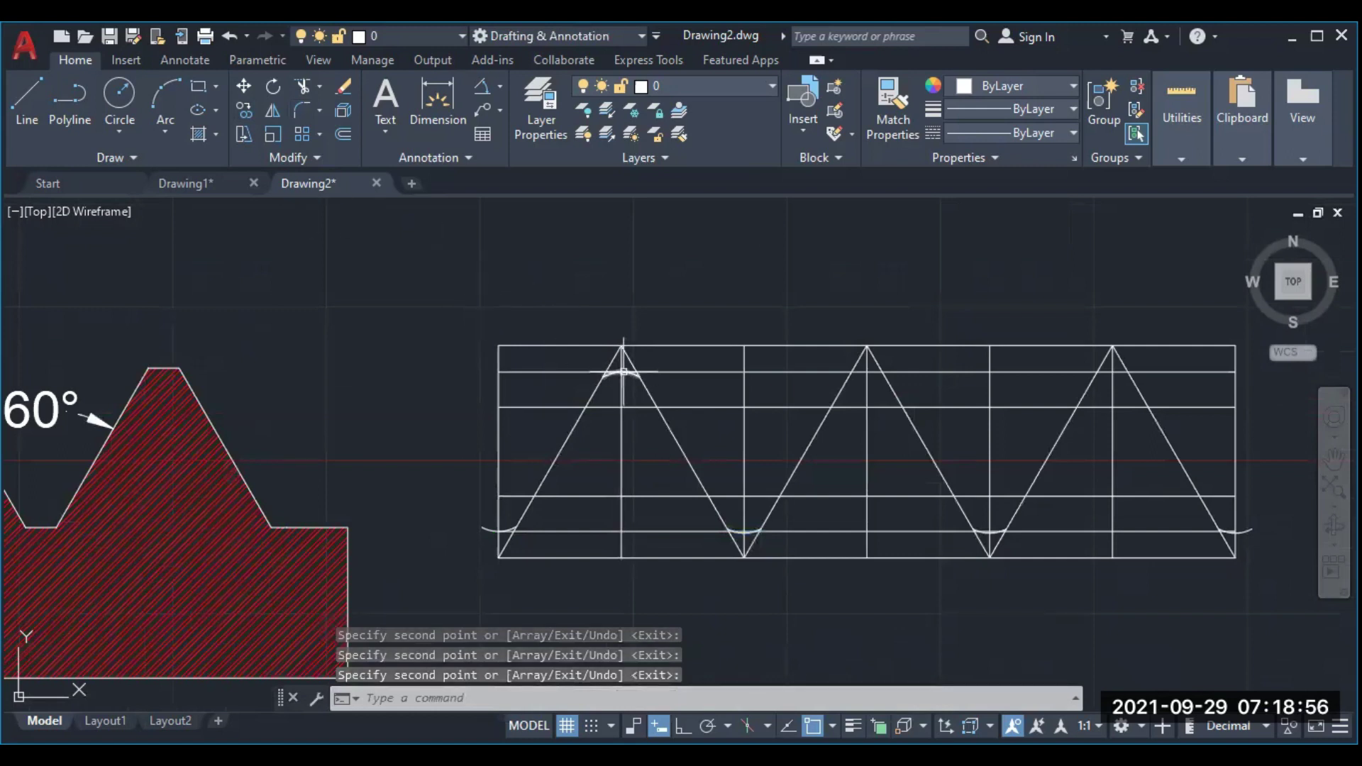
pyautogui.click(631, 374)
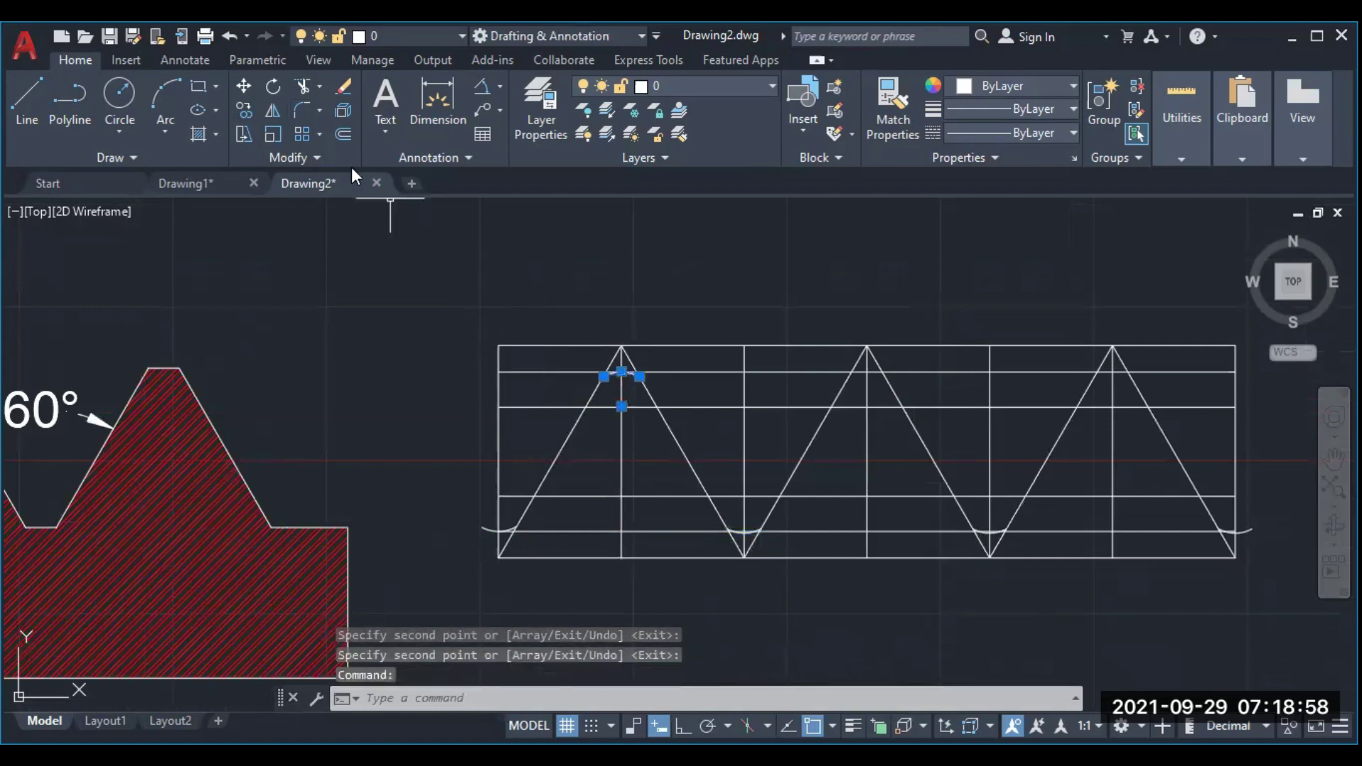
pyautogui.click(245, 110)
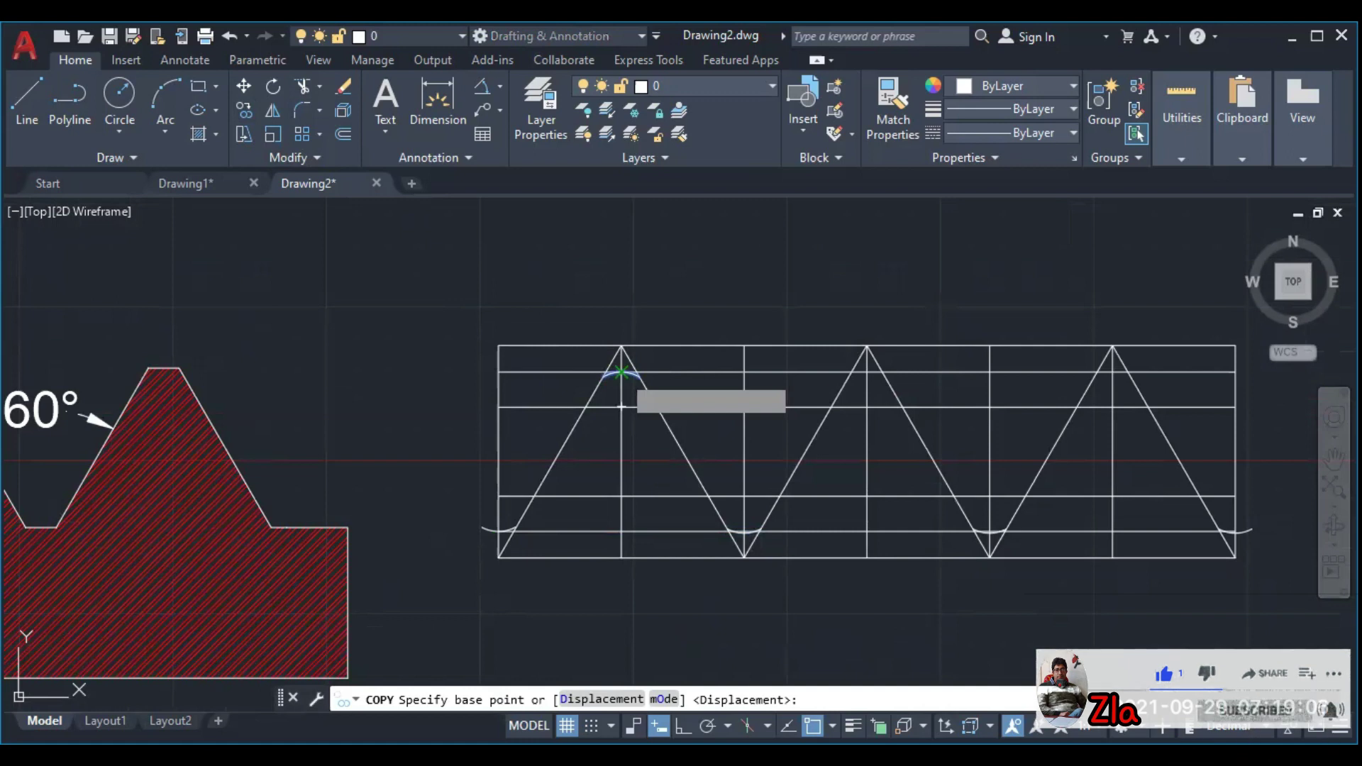
pyautogui.click(621, 371)
pyautogui.click(867, 372)
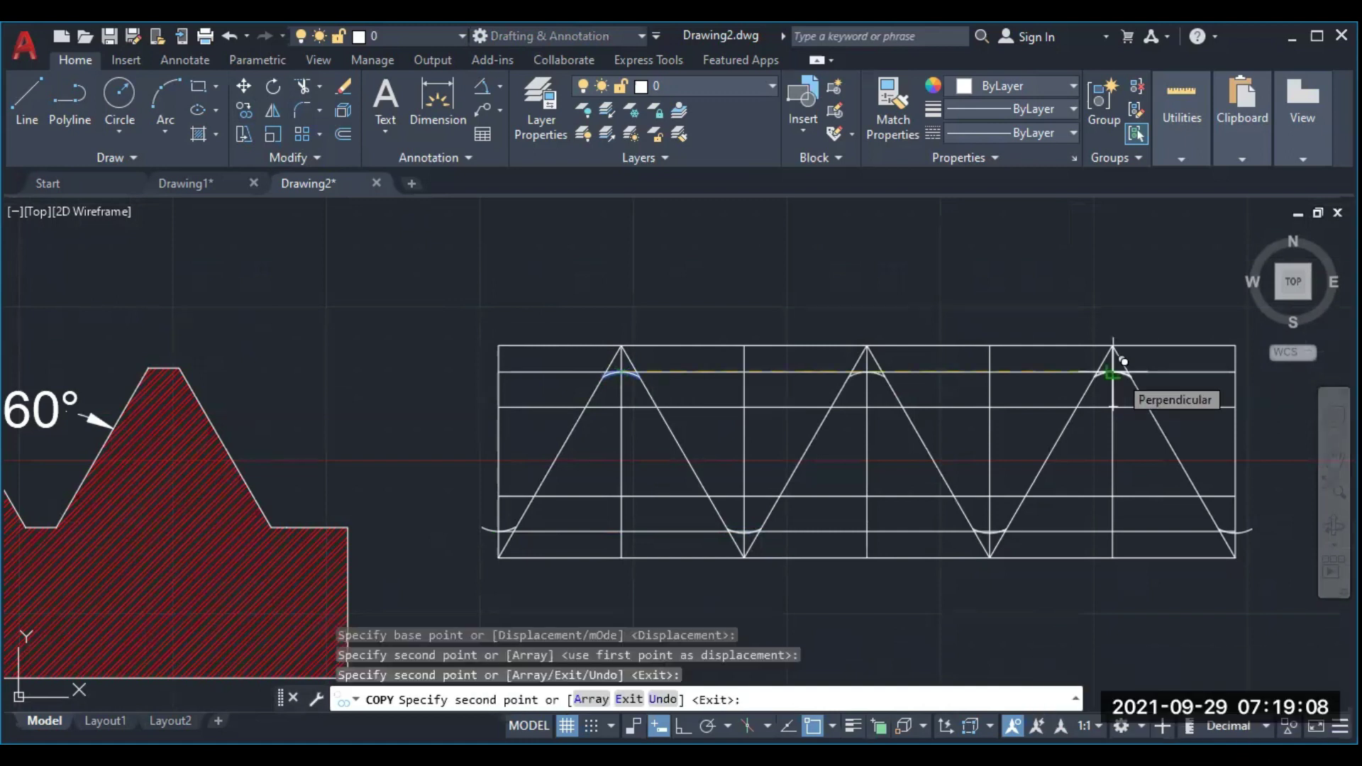
pyautogui.click(1112, 371)
pyautogui.press('Return')
# Zoom to review the rounded framework and start TRIM with TR
pyautogui.scroll(2, 966, 397)
pyautogui.scroll(-4, 622, 399)
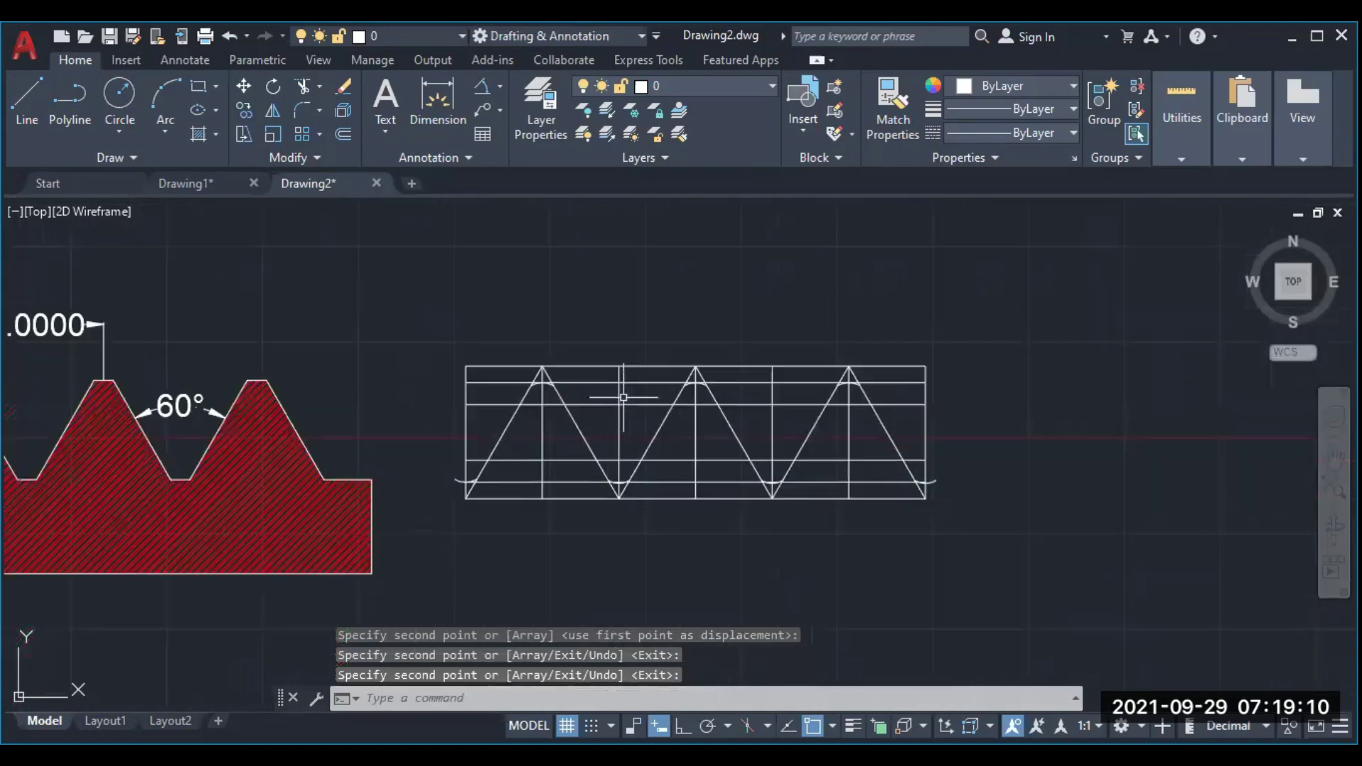
pyautogui.scroll(2, 622, 398)
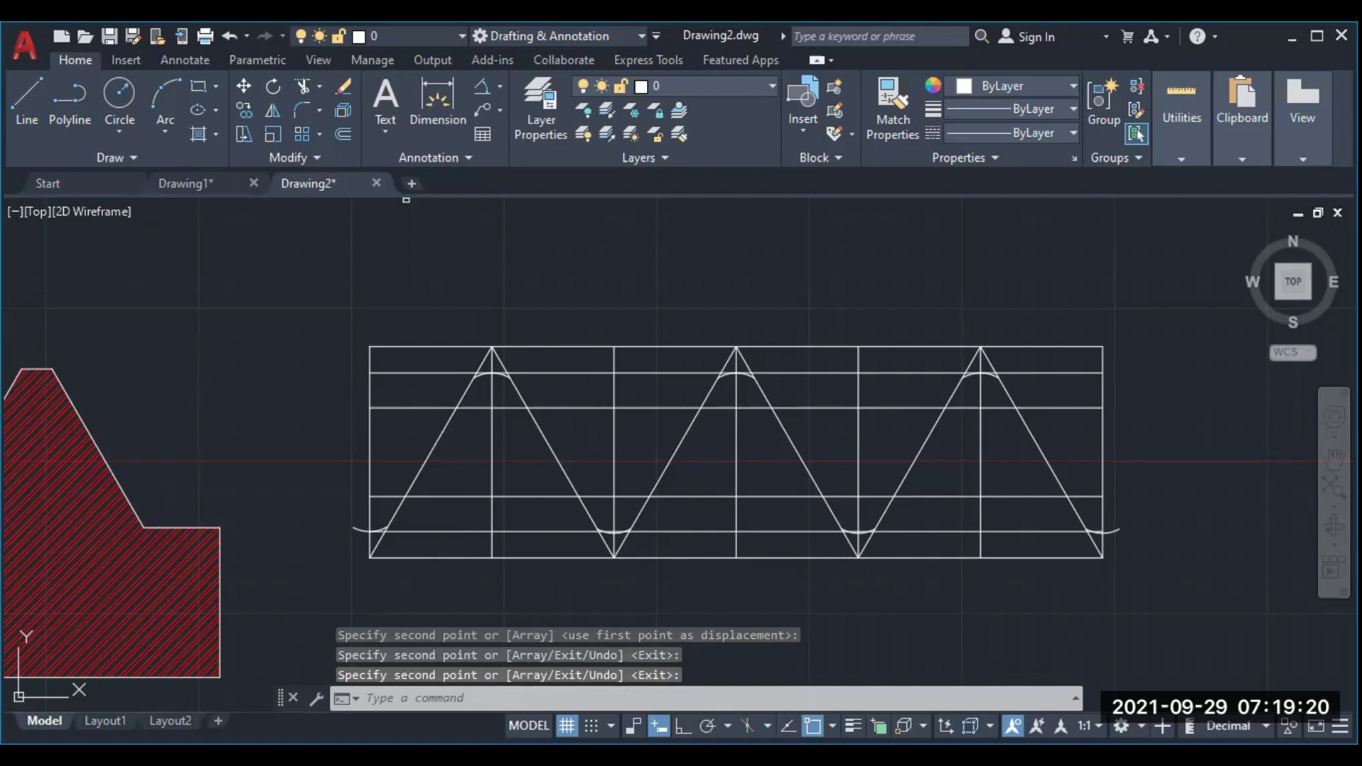
pyautogui.write('tr')
pyautogui.press('Return')
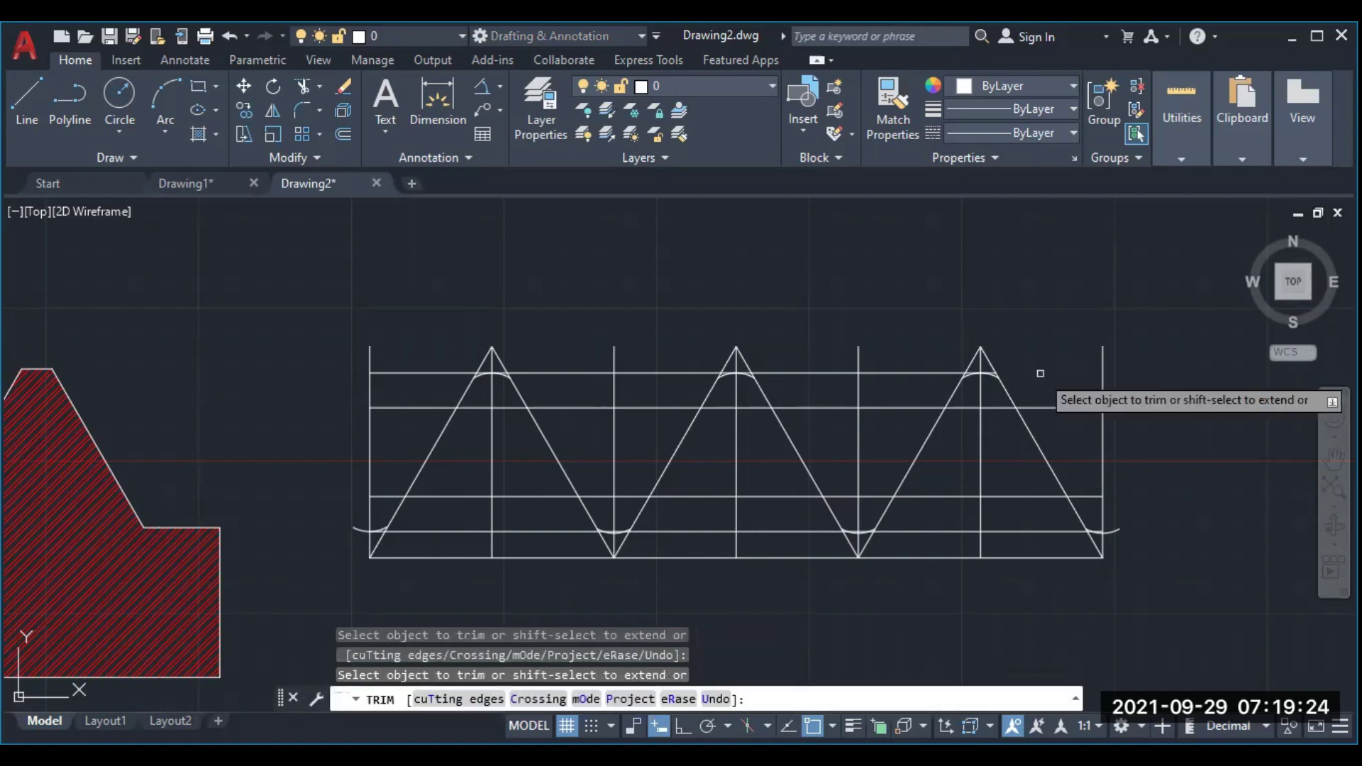
# Trim the sharp tips and top line, erase the grid, and pan the wave beside the red hatch
pyautogui.moveTo(1040, 373); pyautogui.dragTo(801, 375)
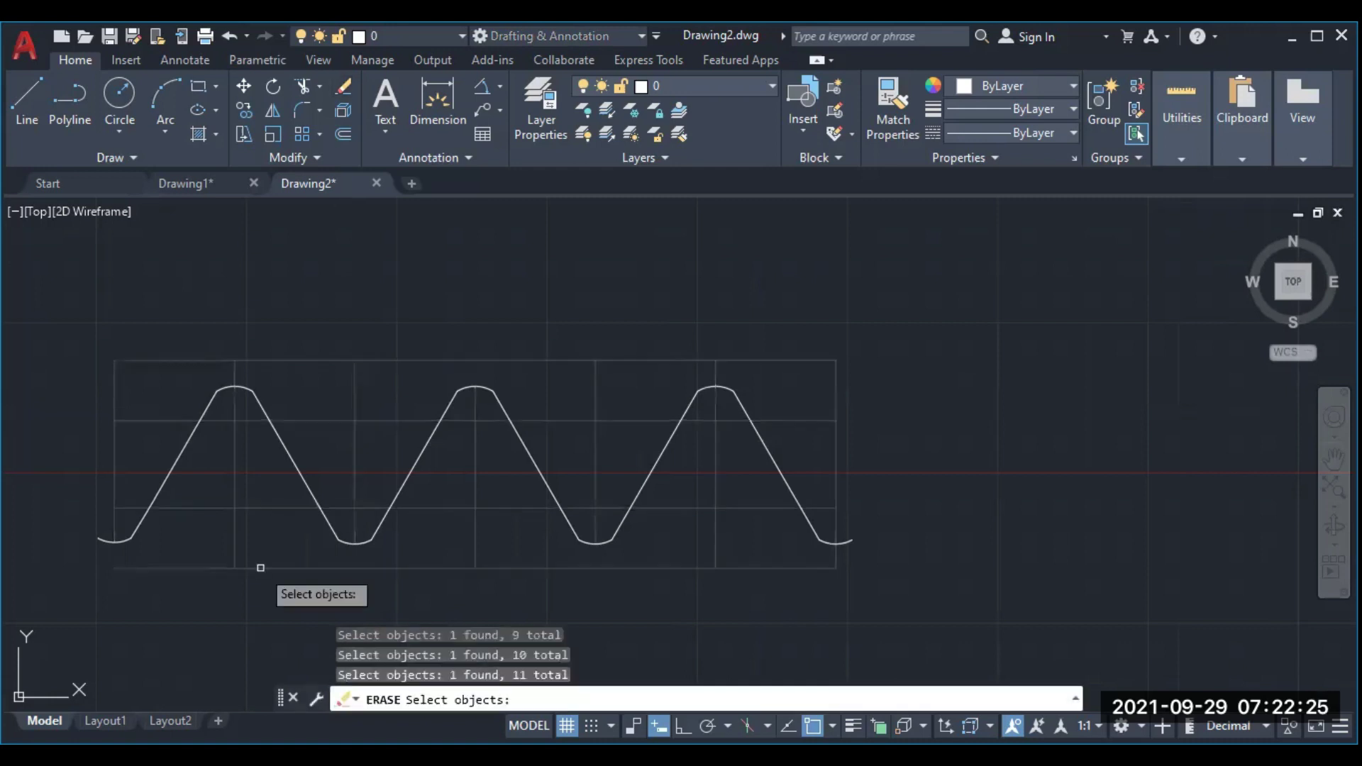
pyautogui.press('Return')
pyautogui.click(1334, 459)
pyautogui.moveTo(884, 497)
pyautogui.mouseDown()
pyautogui.moveTo(952, 496)
pyautogui.moveTo(1055, 425)
pyautogui.mouseUp()
pyautogui.rightClick(1055, 426)
pyautogui.click(1115, 441)
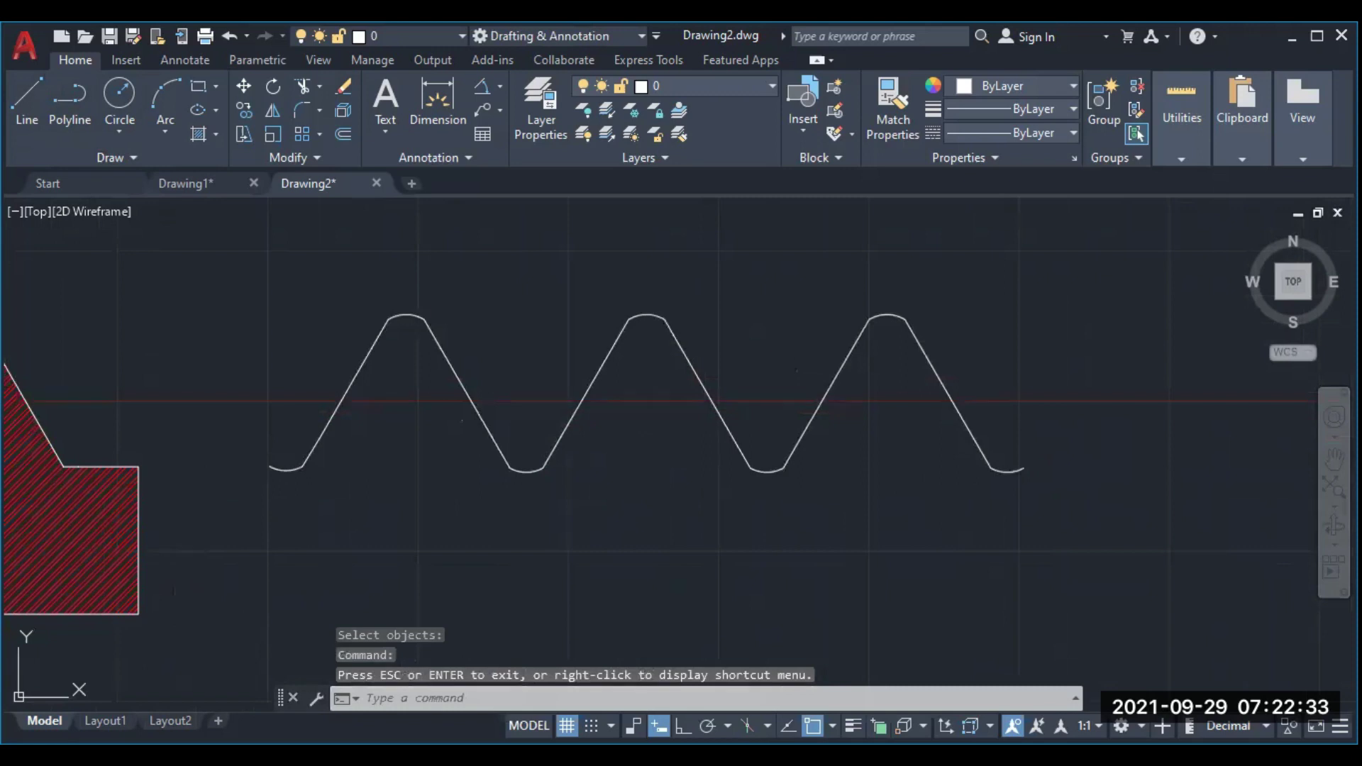
# Close the wave with Ortho-drawn left side, base and right side lines, then trim the overhangs
pyautogui.write('l')
pyautogui.press('Return')
pyautogui.click(270, 467)
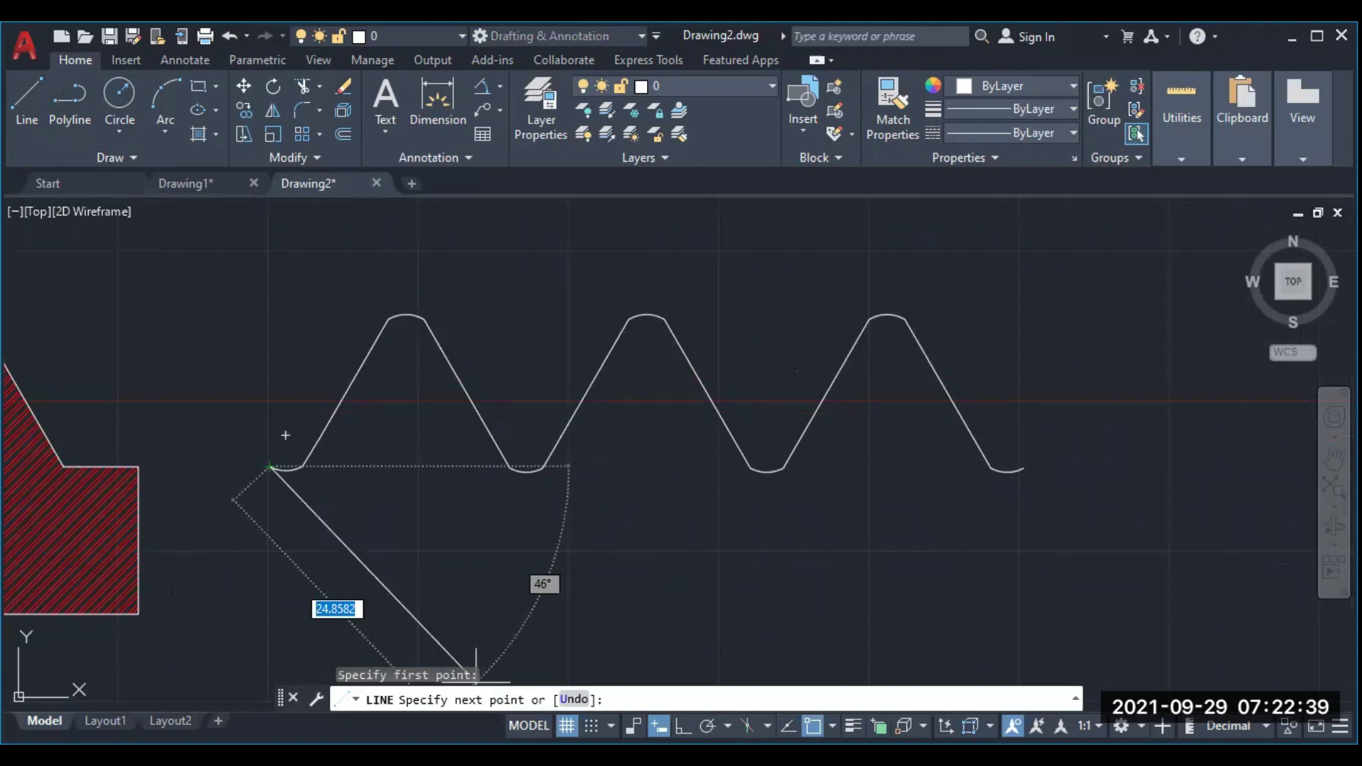
pyautogui.press('F8')
pyautogui.click(269, 621)
pyautogui.click(1126, 620)
pyautogui.press('Return')
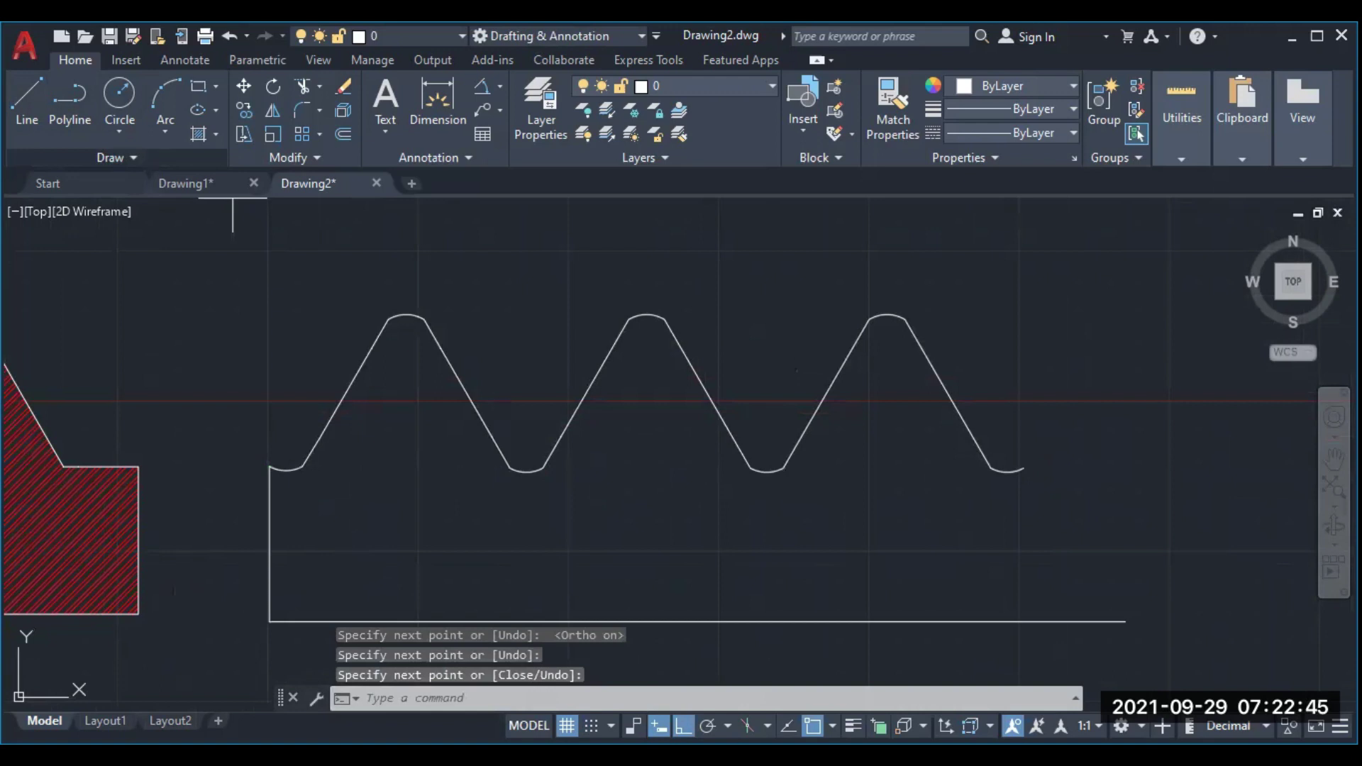
pyautogui.press('Return')
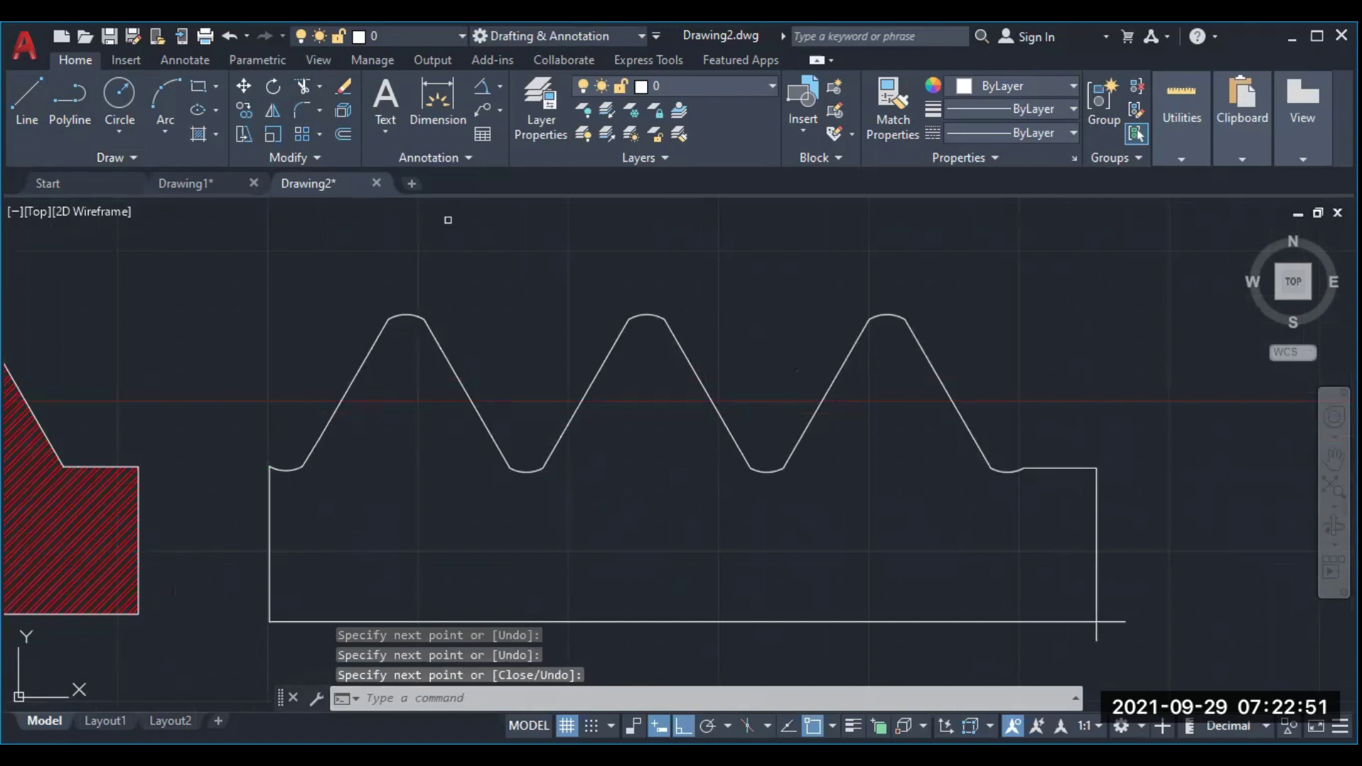
pyautogui.write('tr')
pyautogui.press('Return')
# Fill the closed rounded-crest thread profile with a green hatch
pyautogui.click(218, 133)
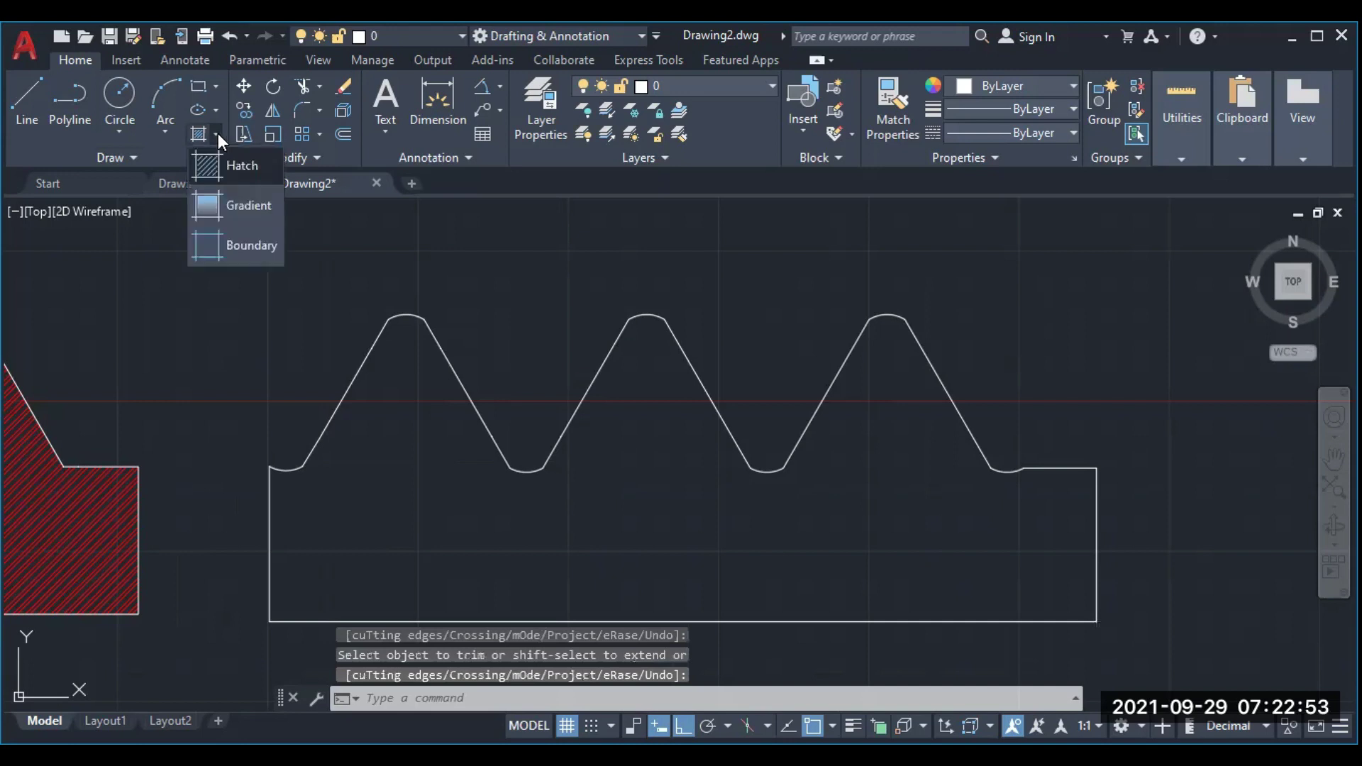
pyautogui.click(241, 167)
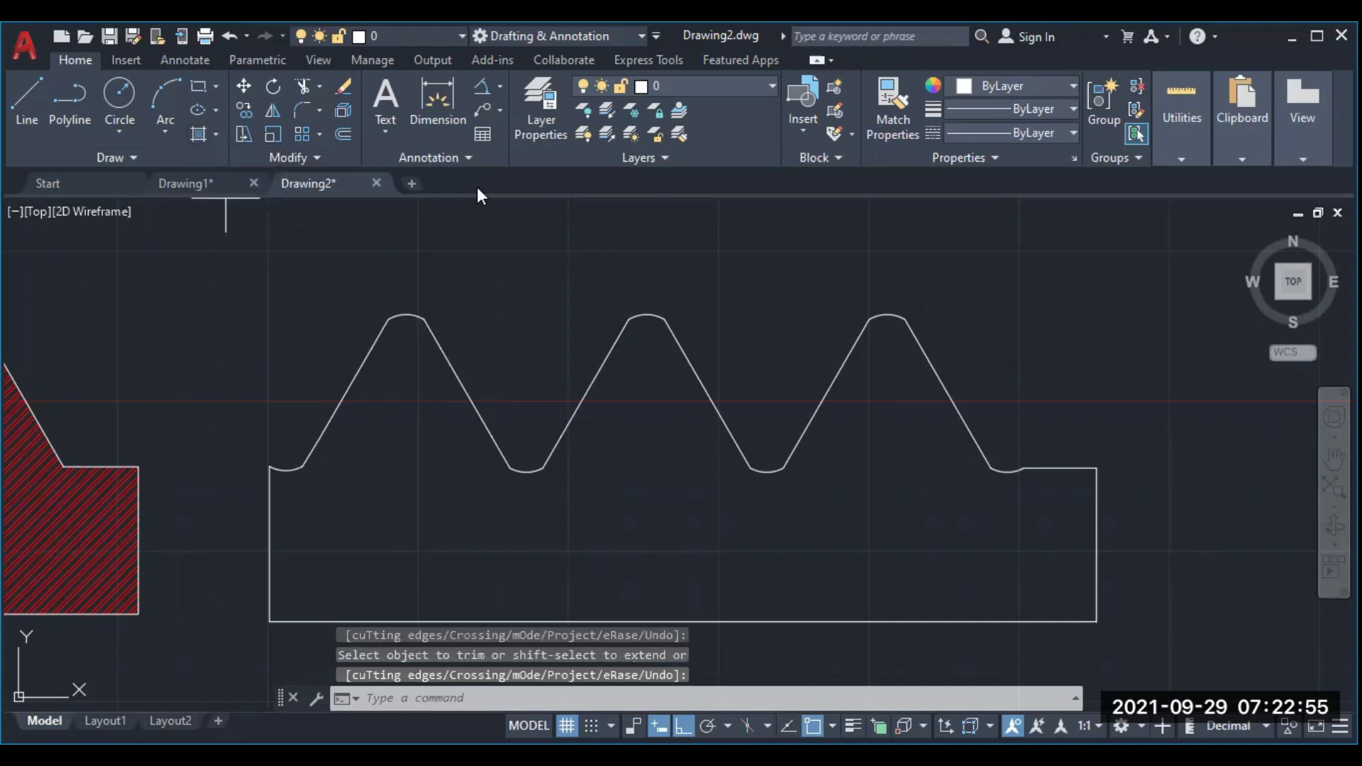
pyautogui.click(664, 109)
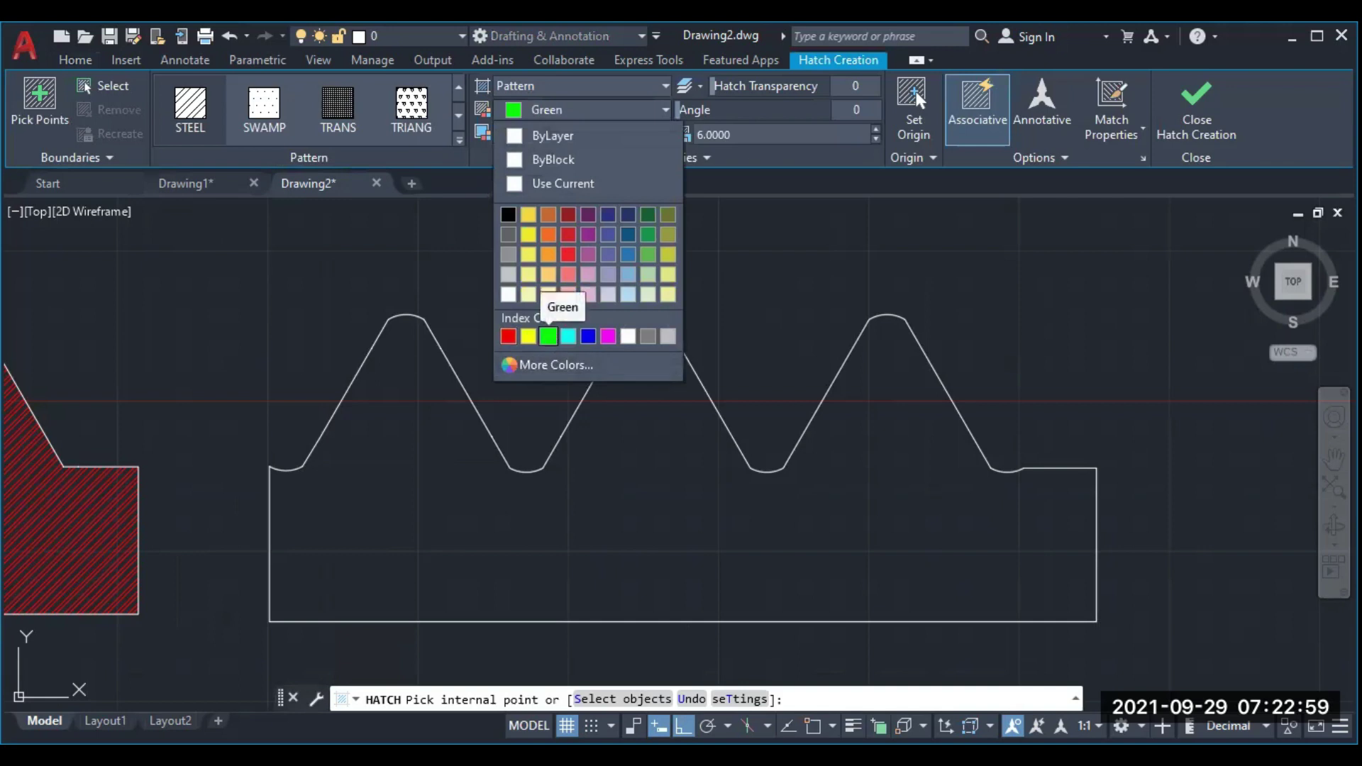
pyautogui.click(548, 337)
pyautogui.click(633, 518)
pyautogui.press('Return')
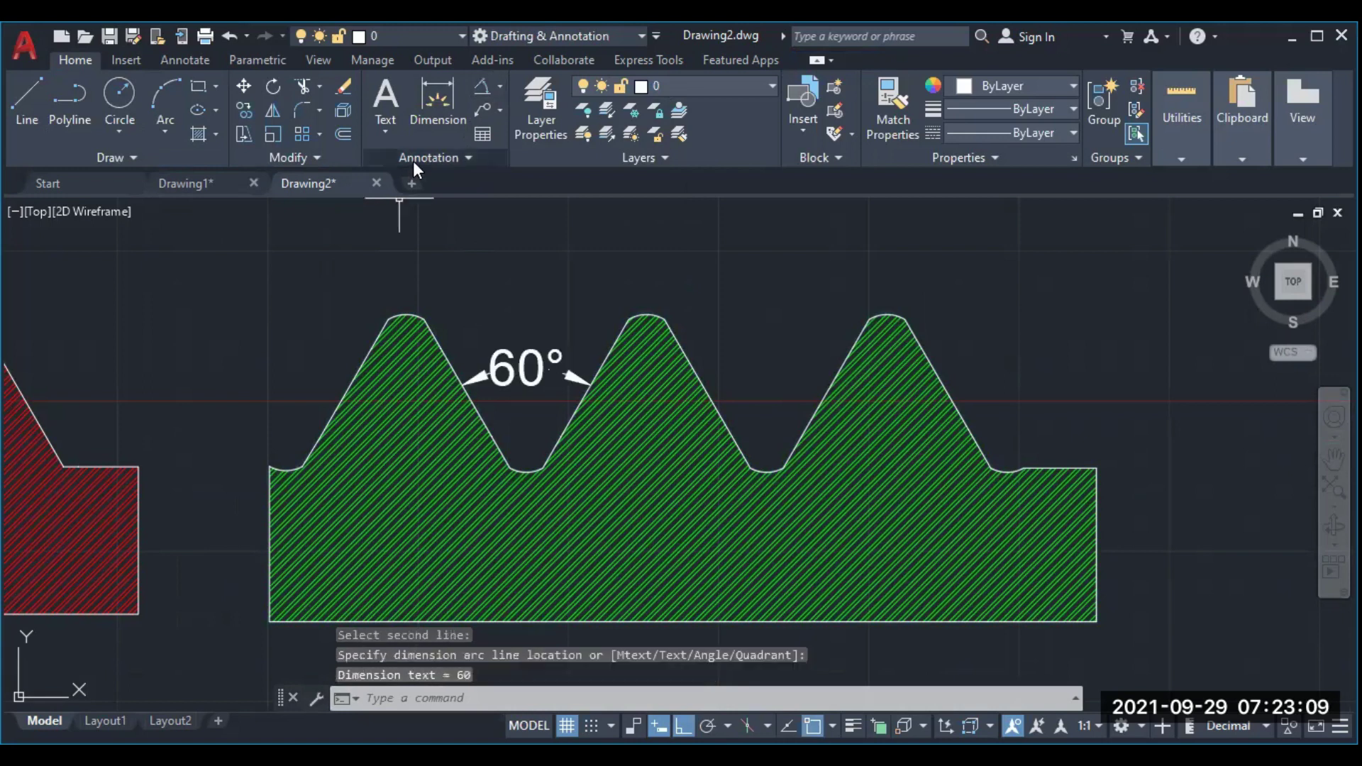
# Open the dimension type list to add the 20.0000 crest-to-crest linear dimension
pyautogui.click(500, 87)
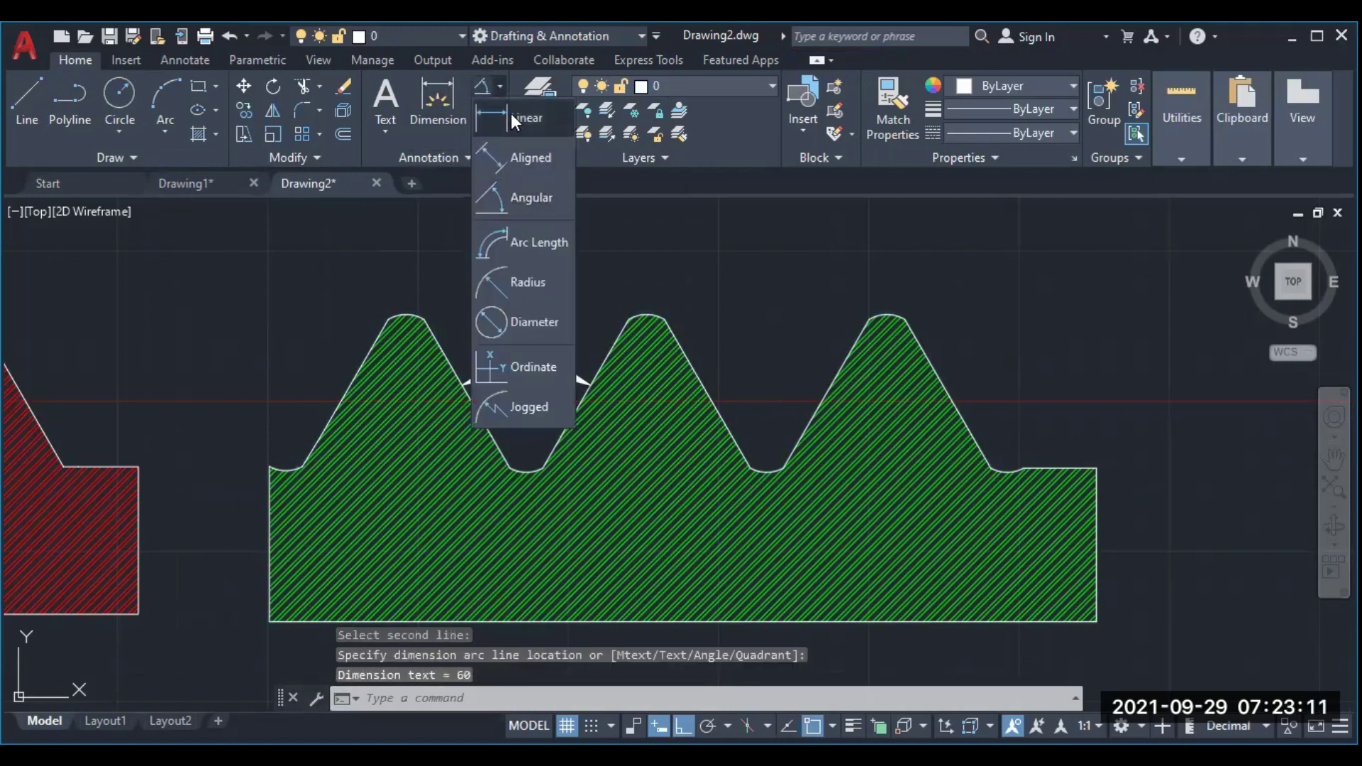